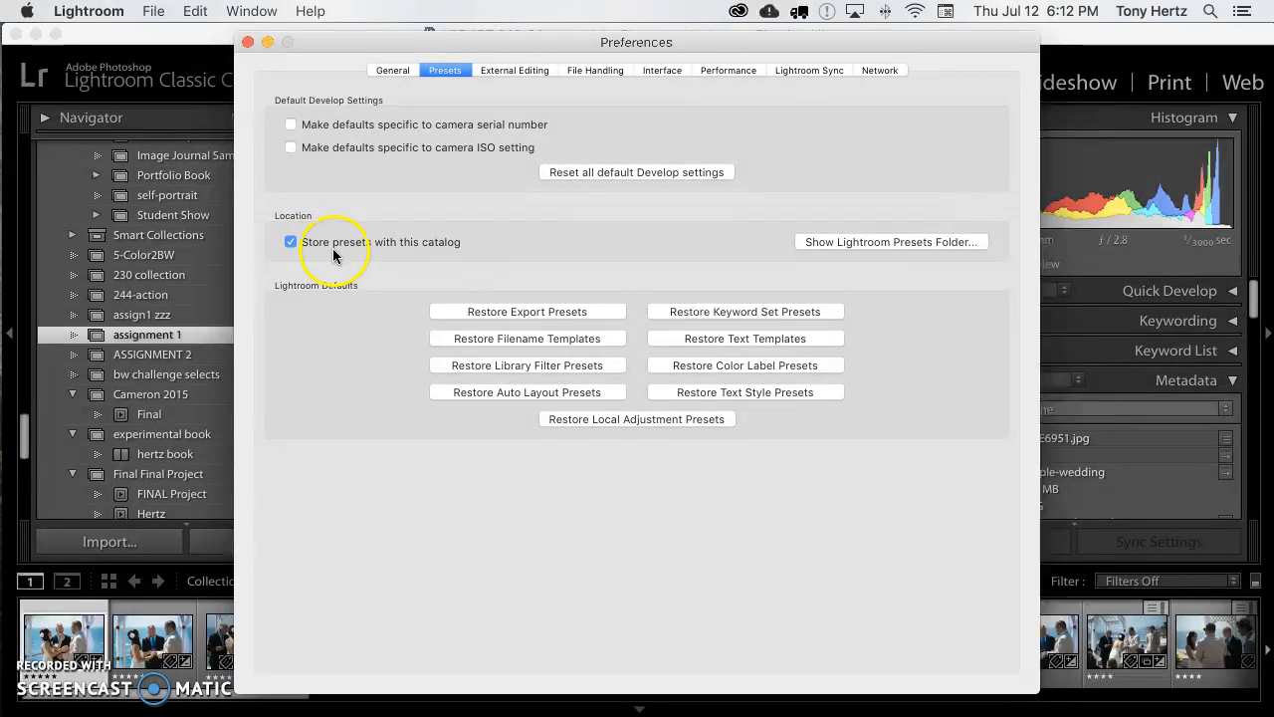
- Close the preferences, select all photos in the assignment 1 collection and take them into the Print module
{"action": "left_click", "coordinate": [245, 42]}
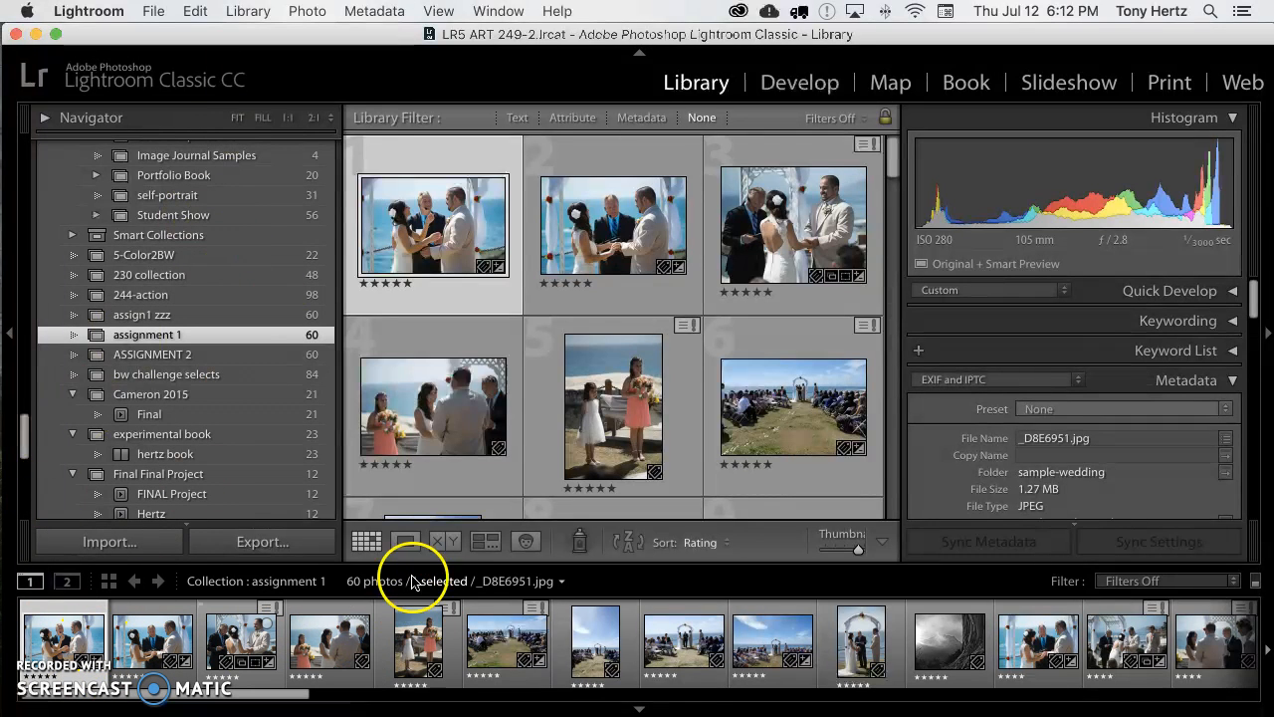
{"action": "left_click", "coordinate": [195, 11]}
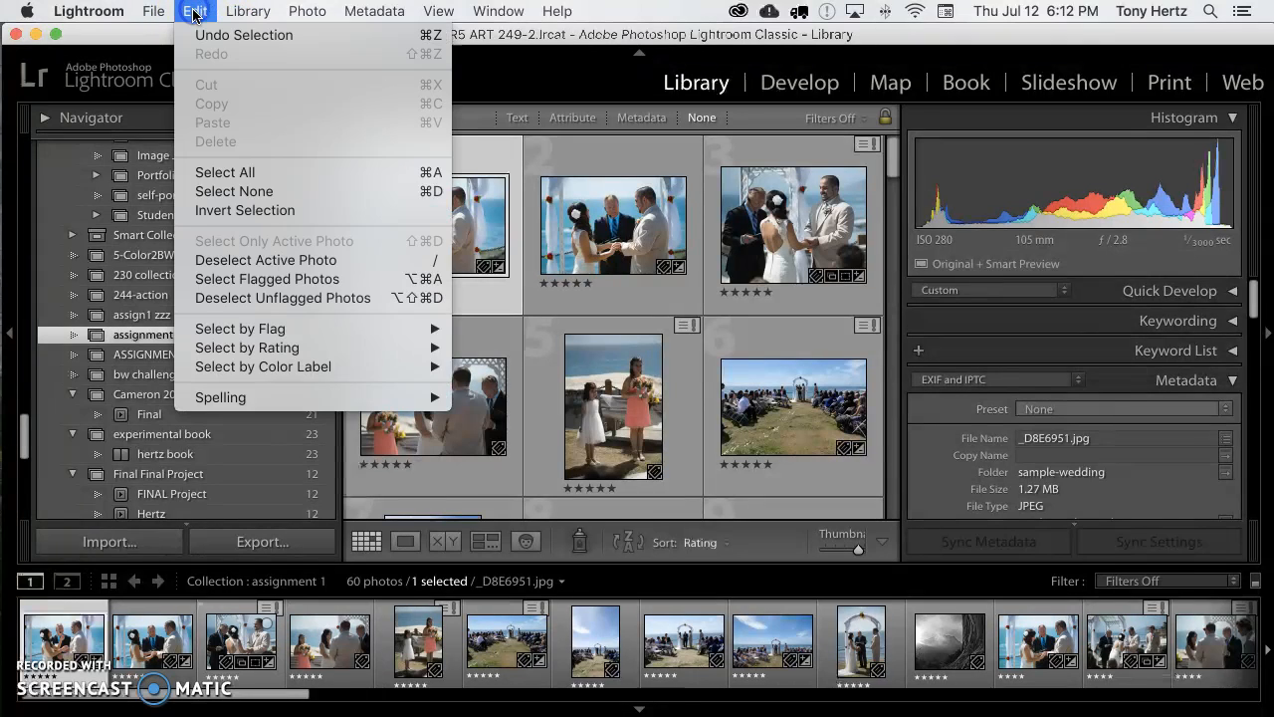
{"action": "left_click", "coordinate": [217, 175]}
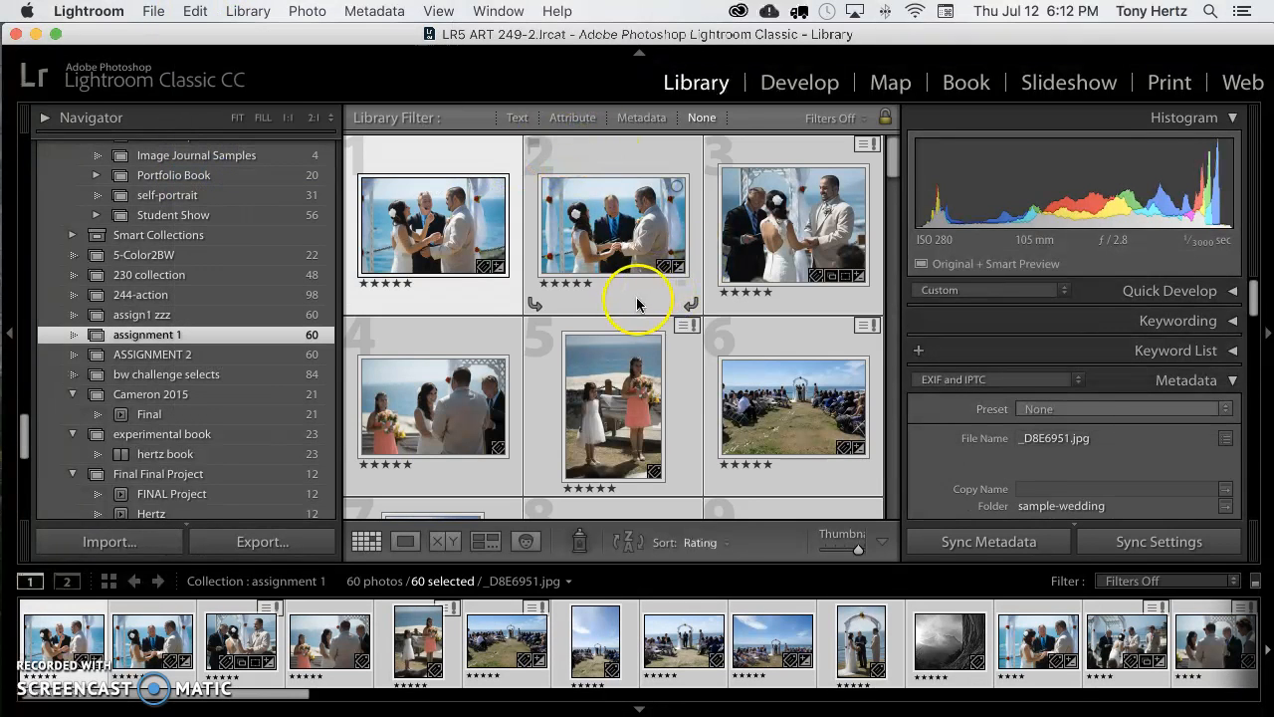
{"action": "left_click", "coordinate": [1170, 84]}
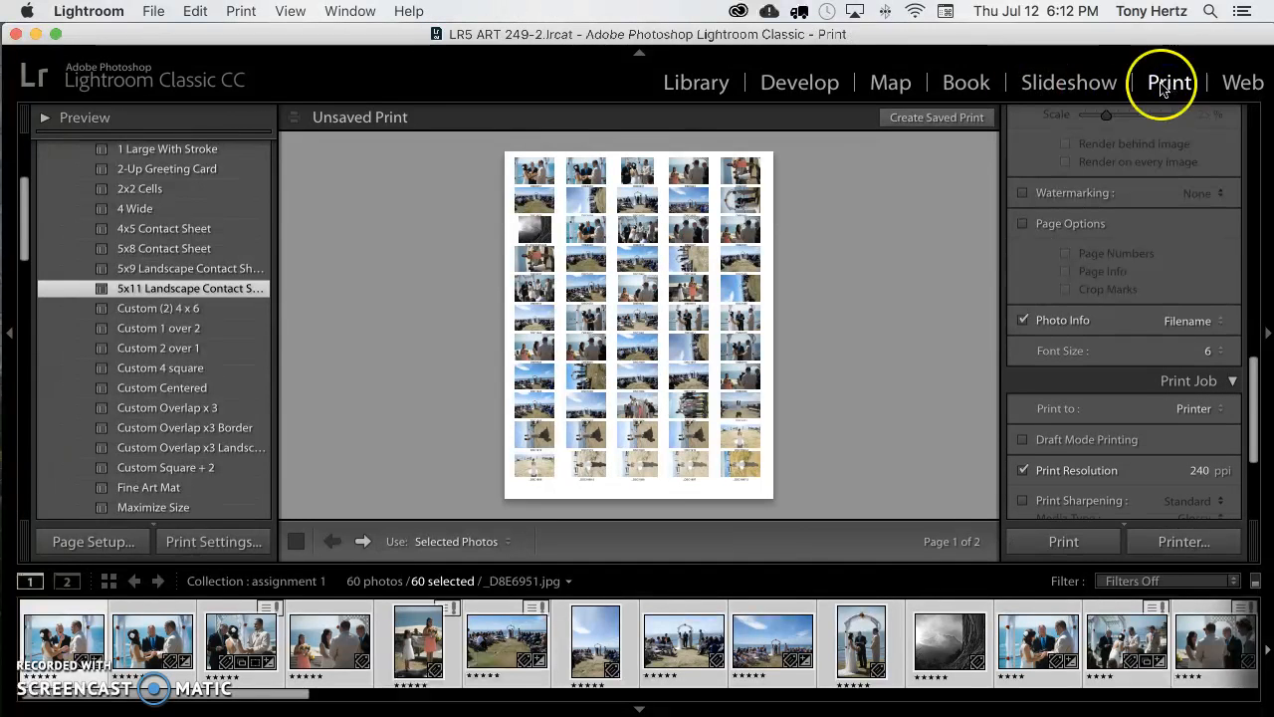
- Set the contact sheet's page grid to 10 rows and 6 columns
{"action": "scroll", "coordinate": [213, 233], "scroll_direction": "up", "scroll_amount": 5}
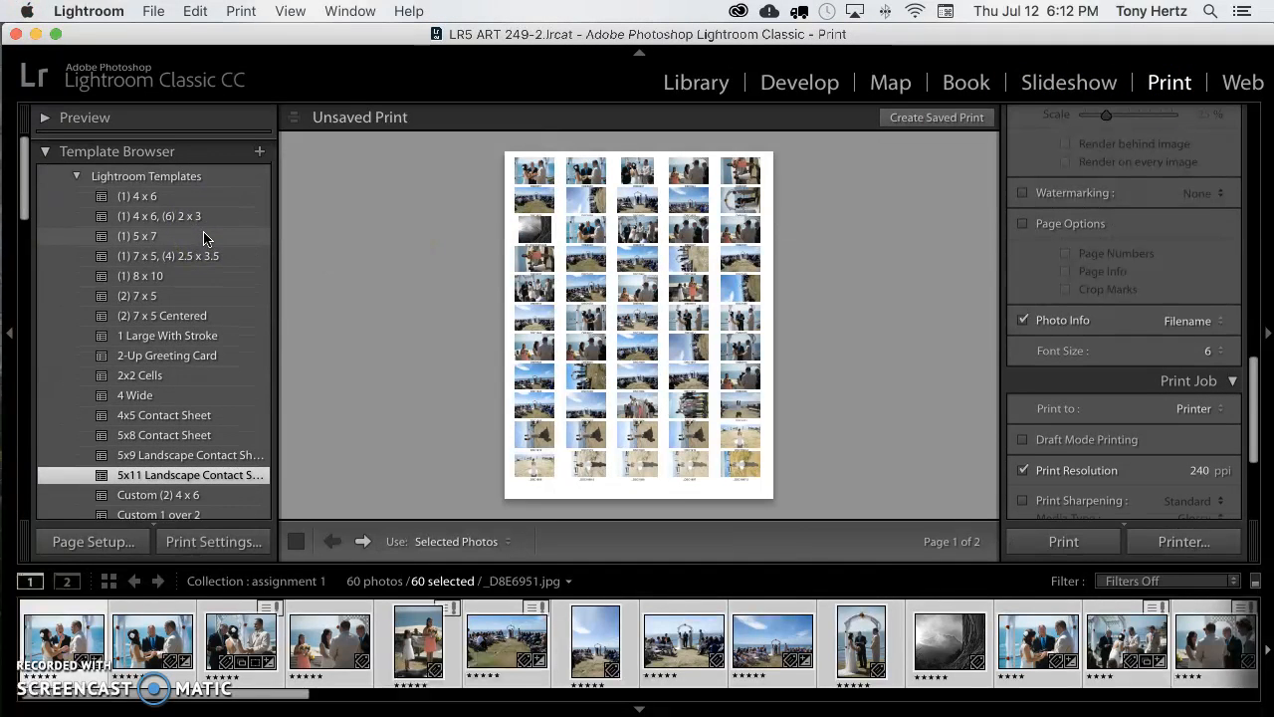
{"action": "scroll", "coordinate": [199, 255], "scroll_direction": "down", "scroll_amount": 1}
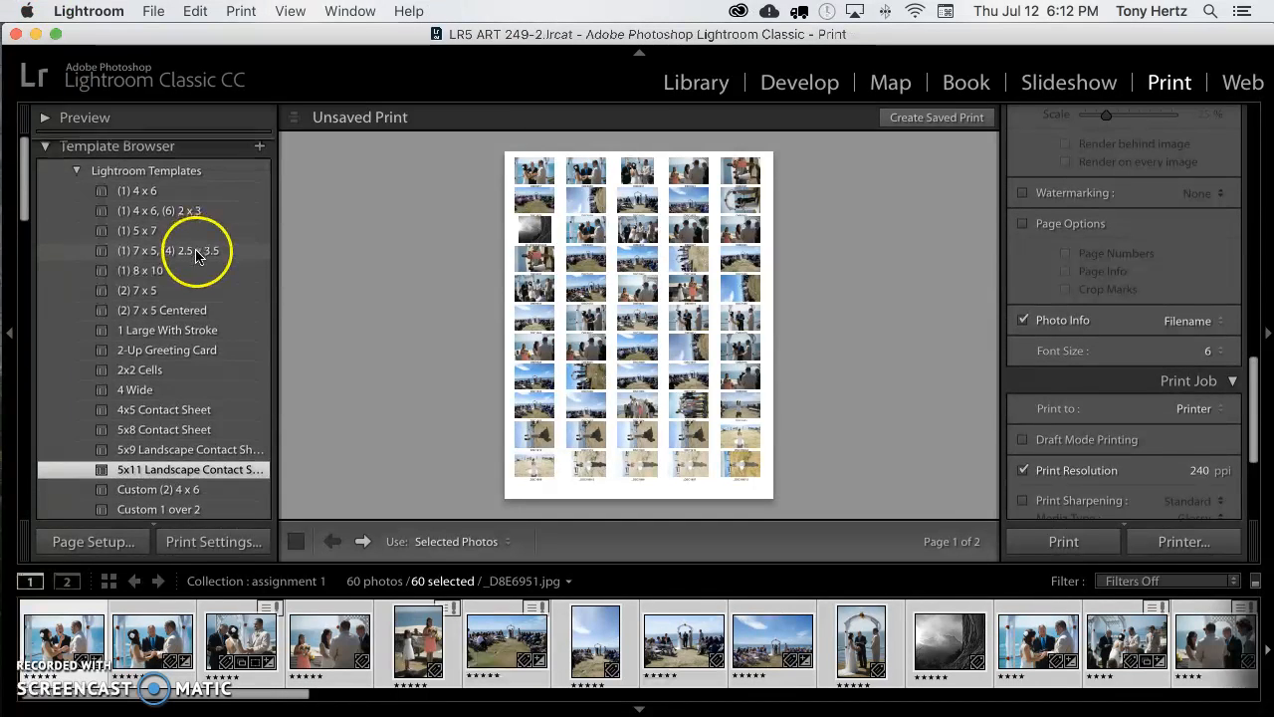
{"action": "scroll", "coordinate": [147, 184], "scroll_direction": "down", "scroll_amount": 10}
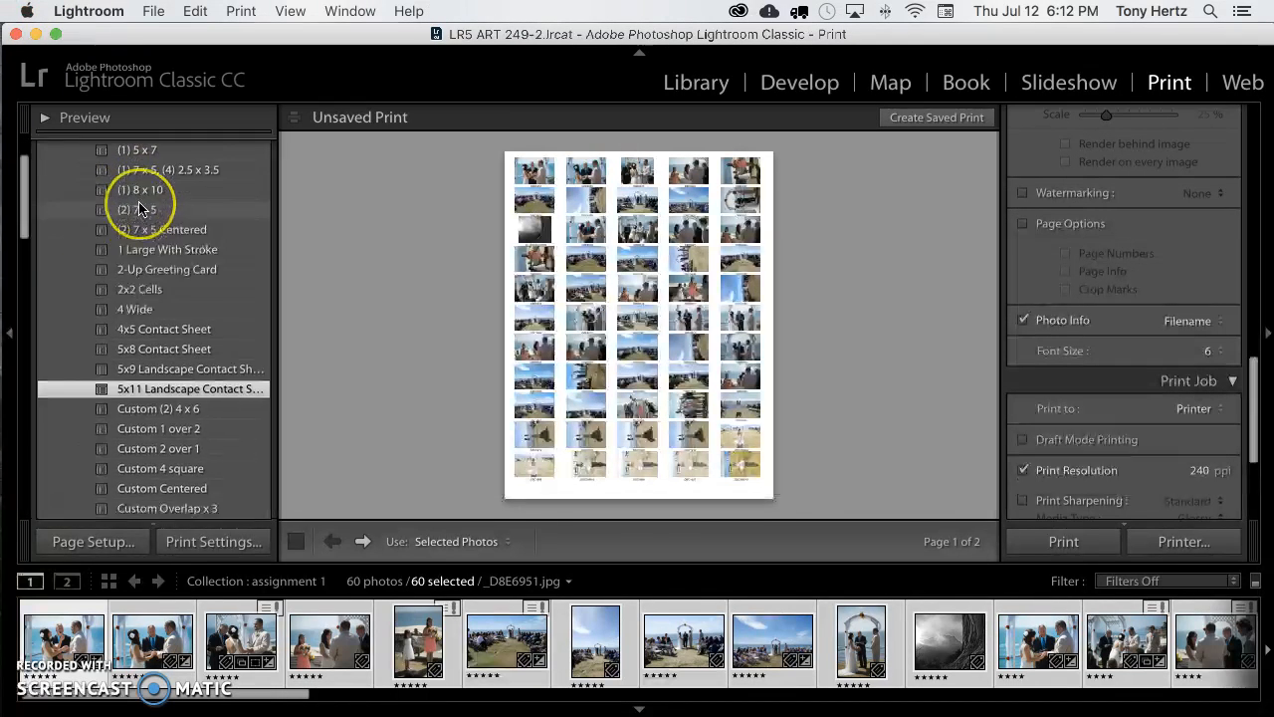
{"action": "scroll", "coordinate": [140, 207], "scroll_direction": "up", "scroll_amount": 2}
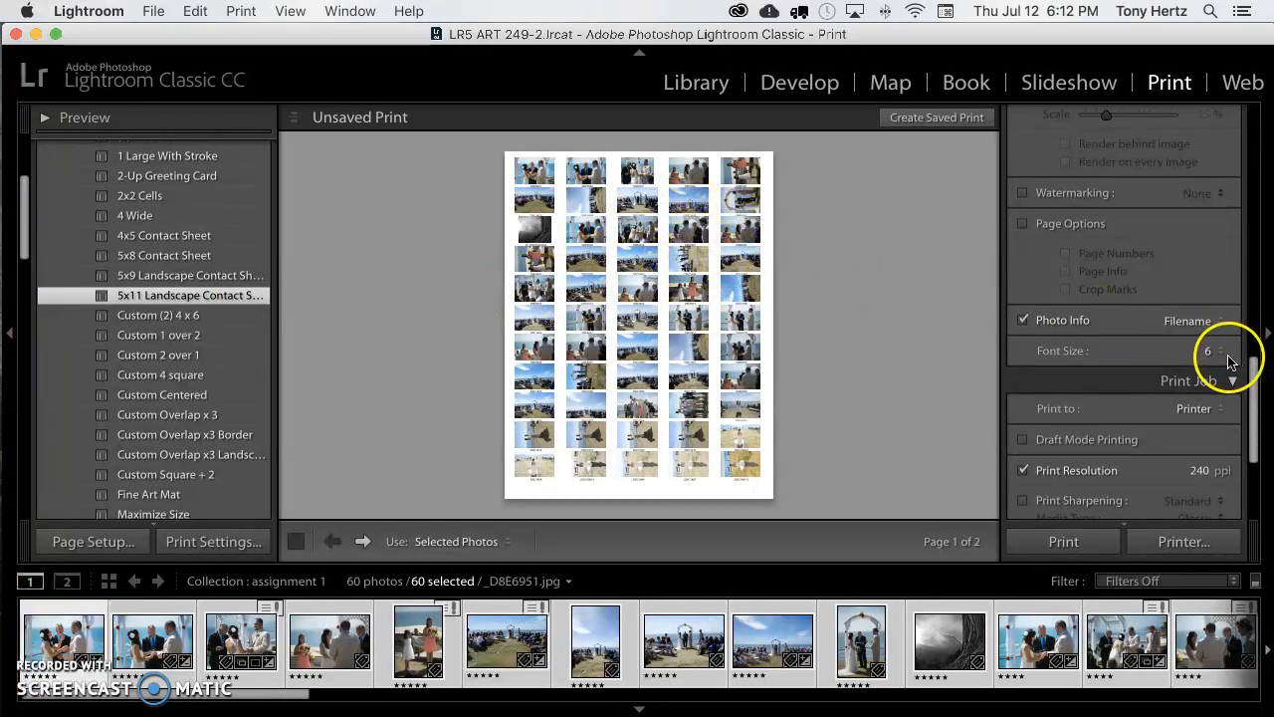
{"action": "left_click_drag", "start_coordinate": [1252, 364], "coordinate": [1255, 212]}
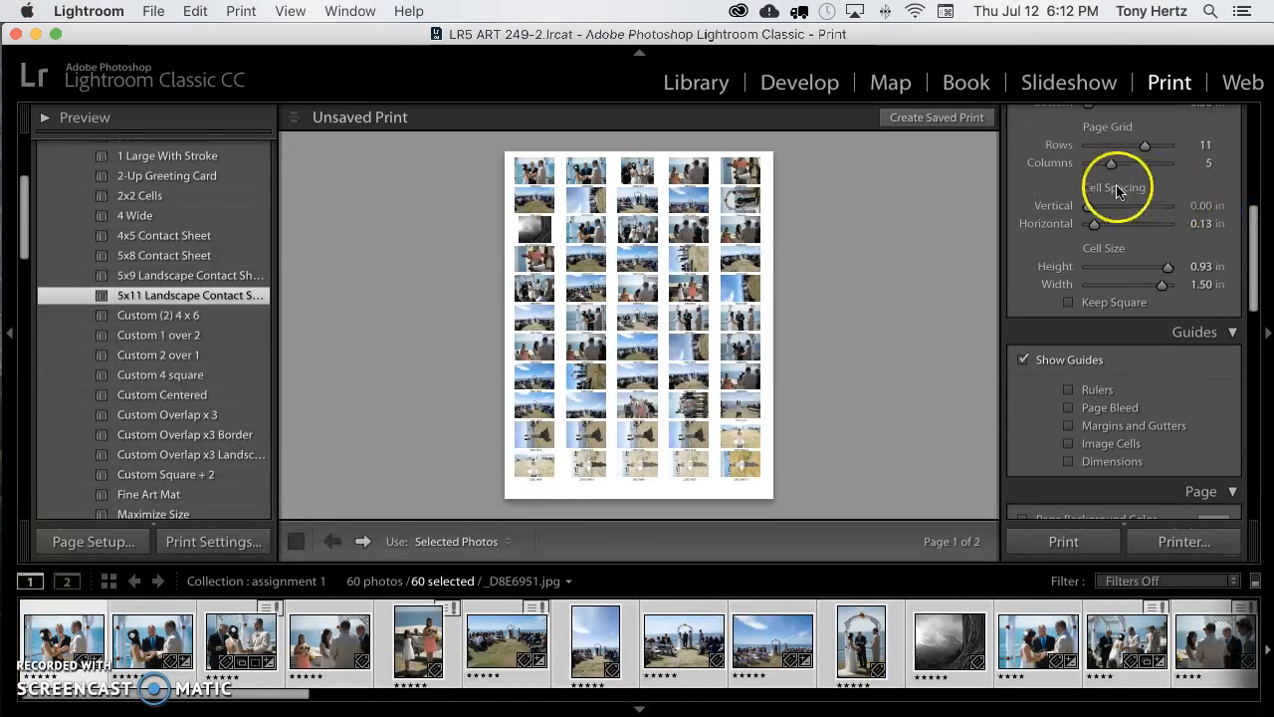
{"action": "left_click_drag", "start_coordinate": [1146, 148], "coordinate": [1120, 165]}
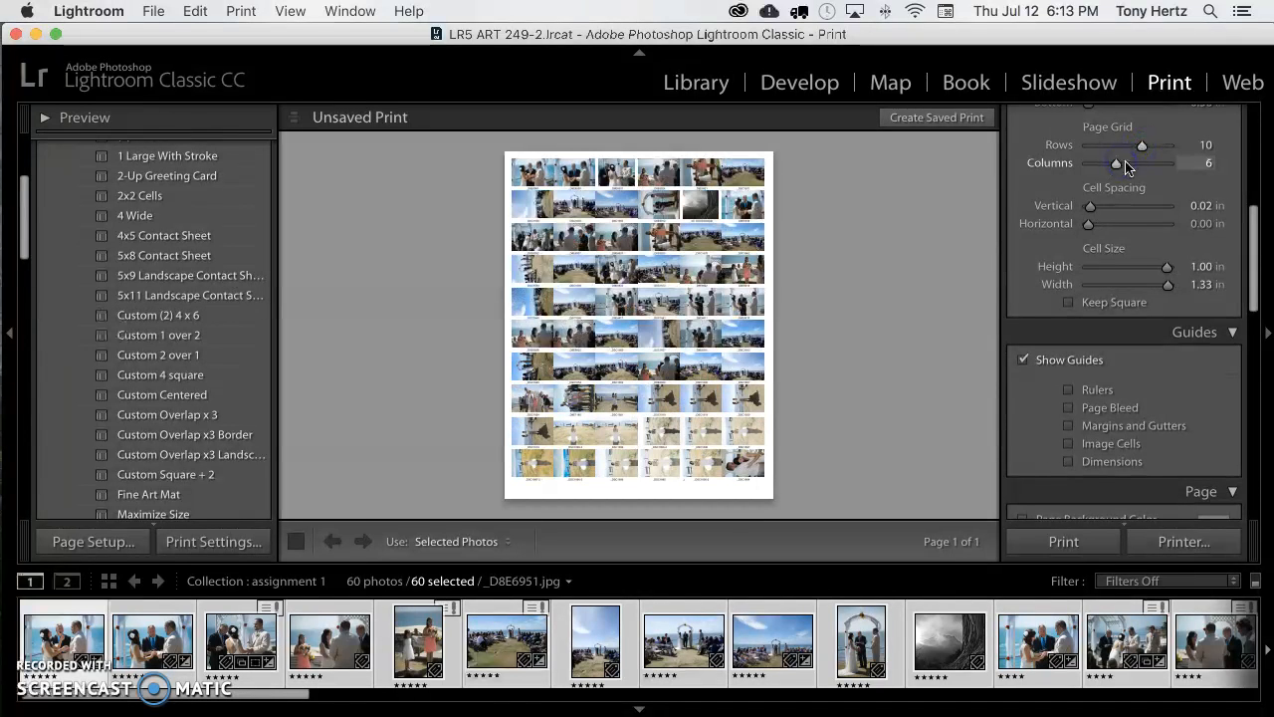
- Edit the Photo Info text template, replacing the Filename token with the text "01-lastname-"
{"action": "left_click", "coordinate": [1252, 264]}
{"action": "left_click_drag", "start_coordinate": [1253, 264], "coordinate": [1247, 426]}
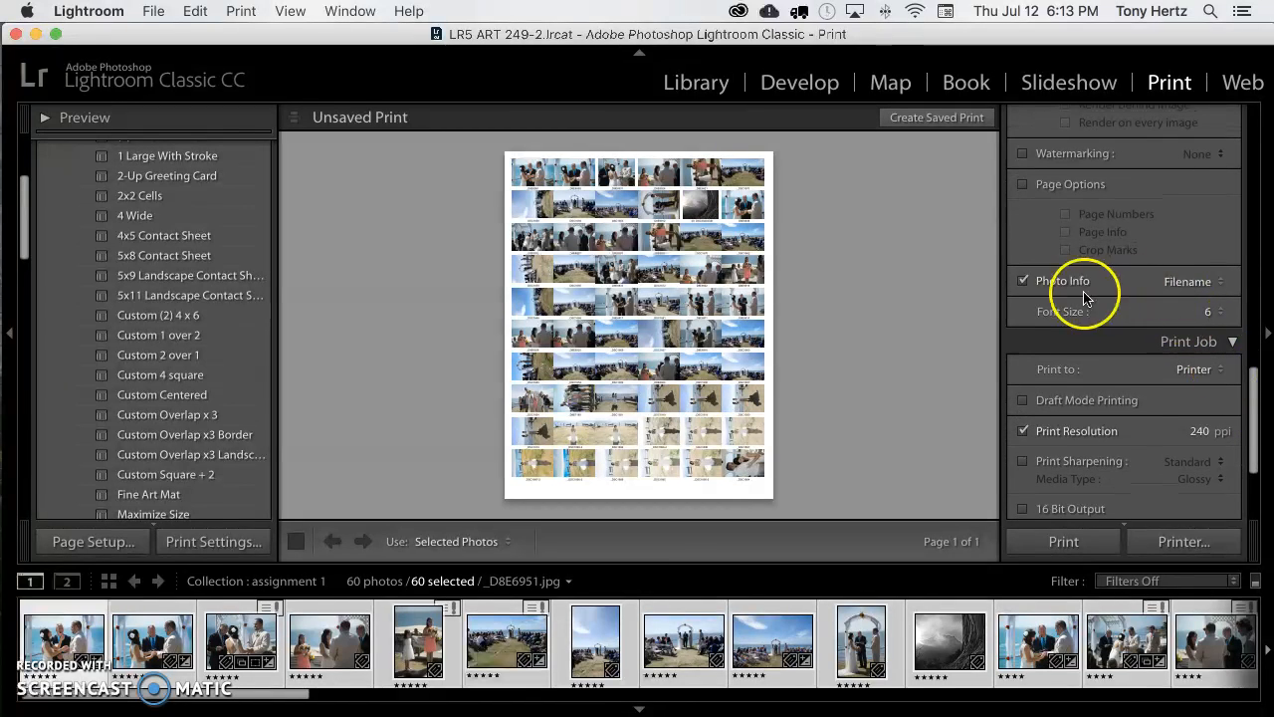
{"action": "left_click", "coordinate": [1222, 284]}
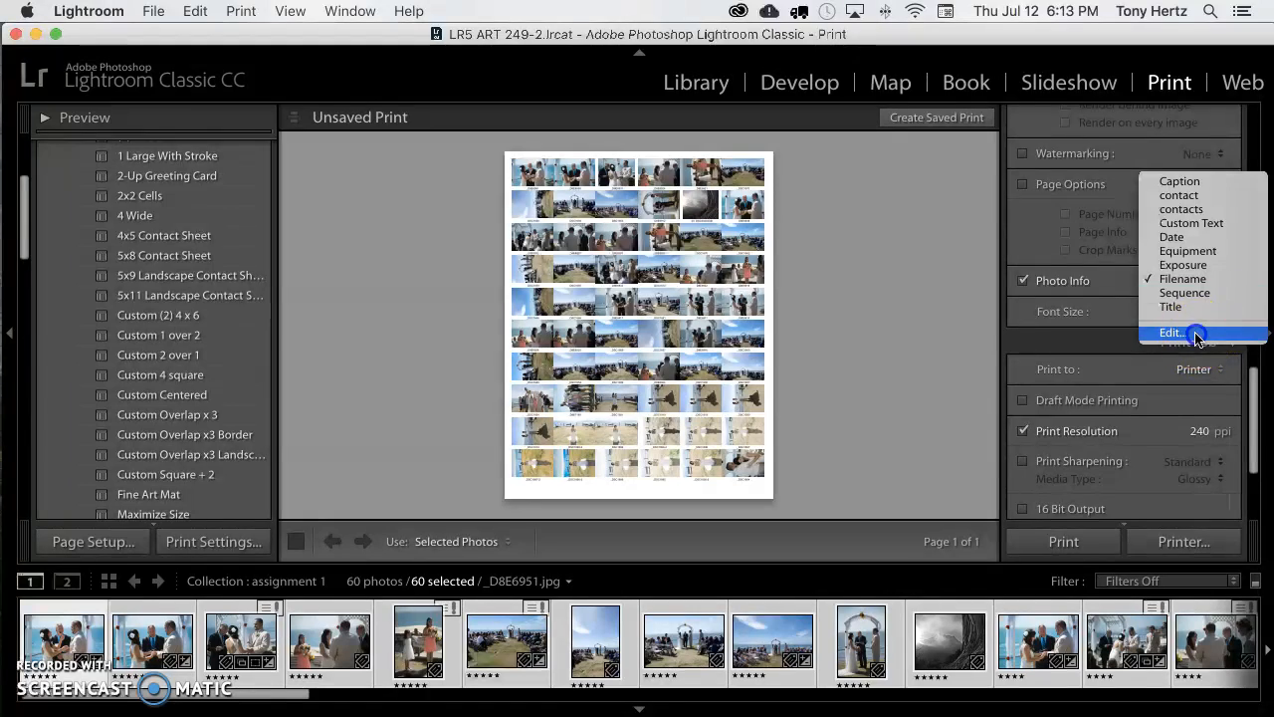
{"action": "left_click", "coordinate": [766, 194]}
{"action": "left_click", "coordinate": [718, 128]}
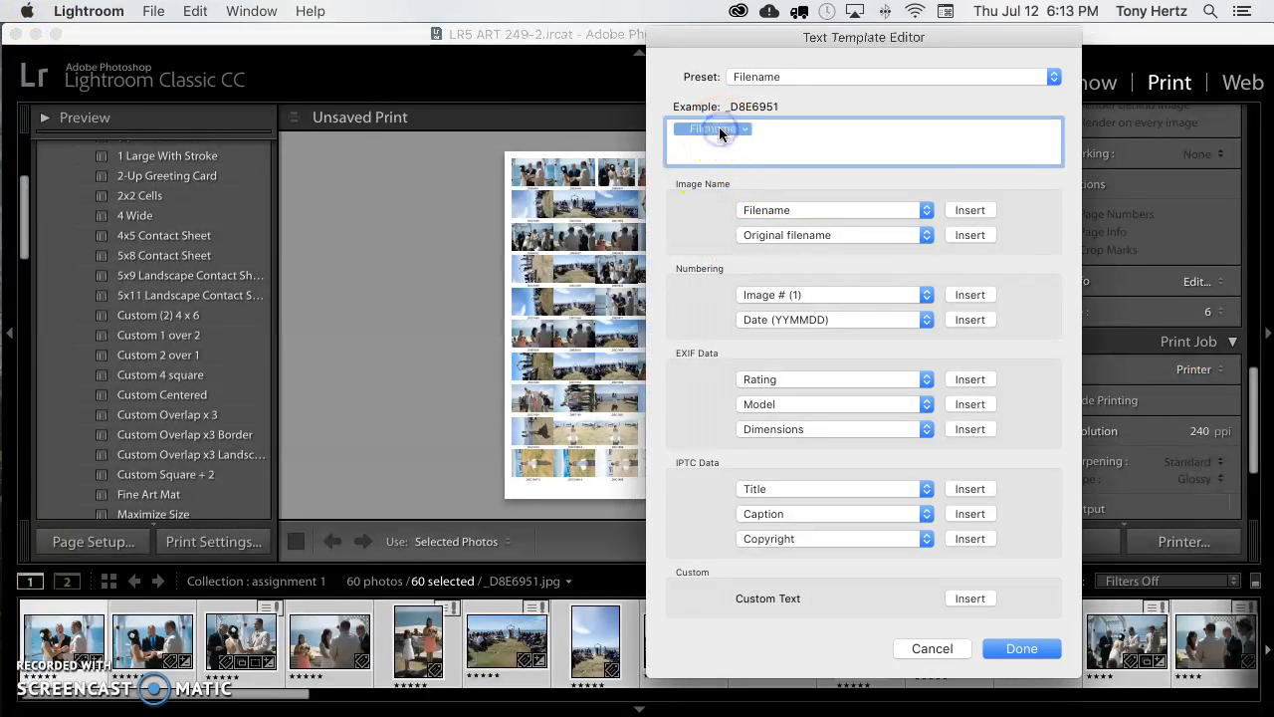
{"action": "key", "text": "BackSpace"}
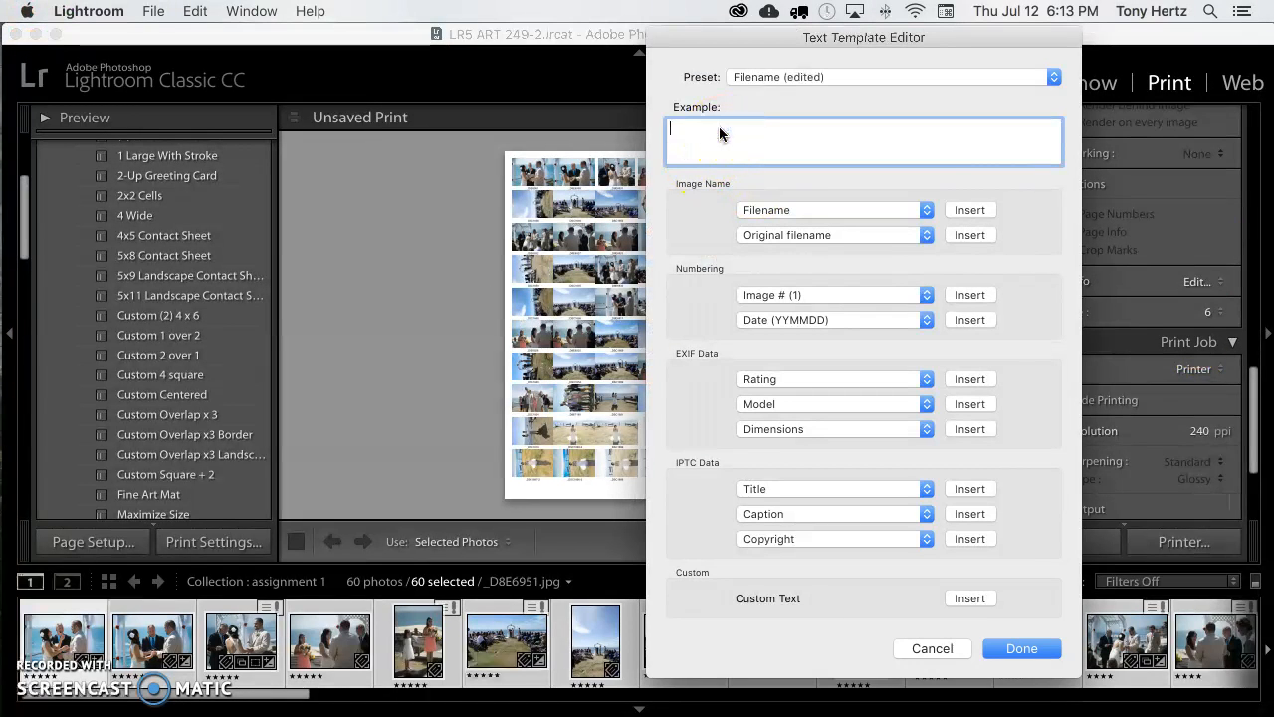
{"action": "left_click", "coordinate": [747, 134]}
{"action": "type", "text": "01-lastname-"}
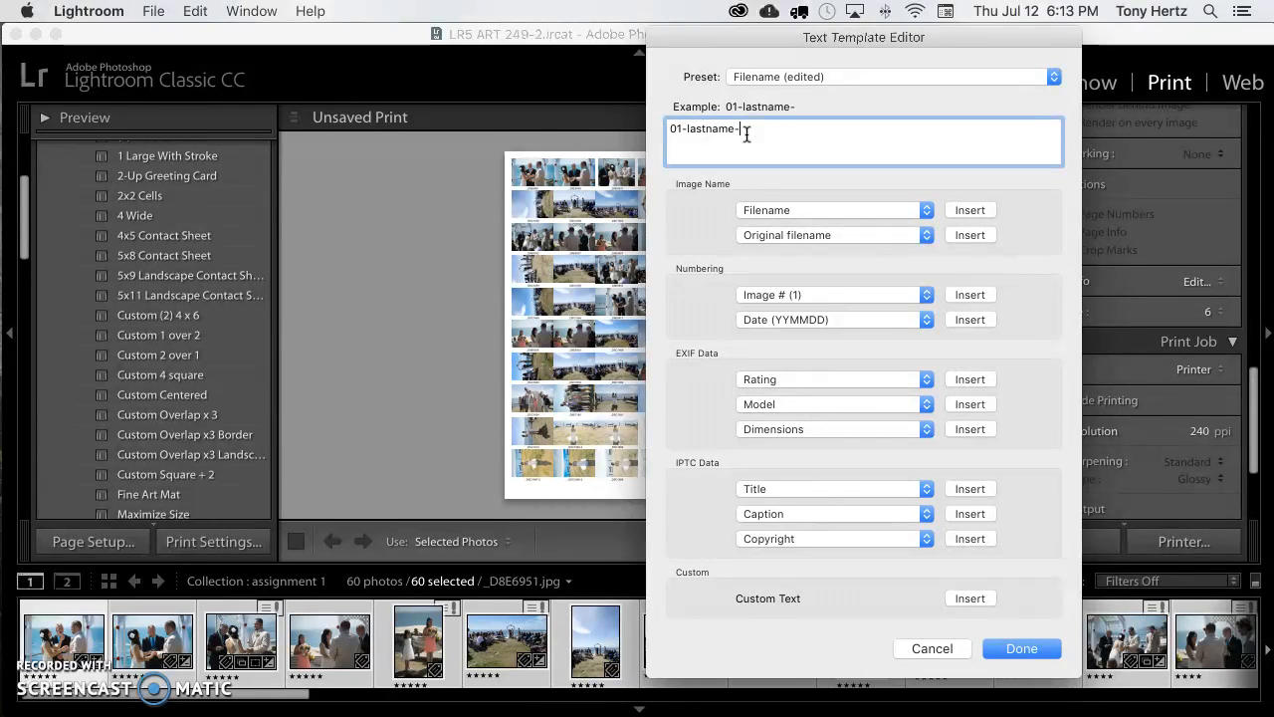
- Append the Date (YYMMDD) token, a hyphen and the Rating token to the text template
{"action": "left_click", "coordinate": [879, 318]}
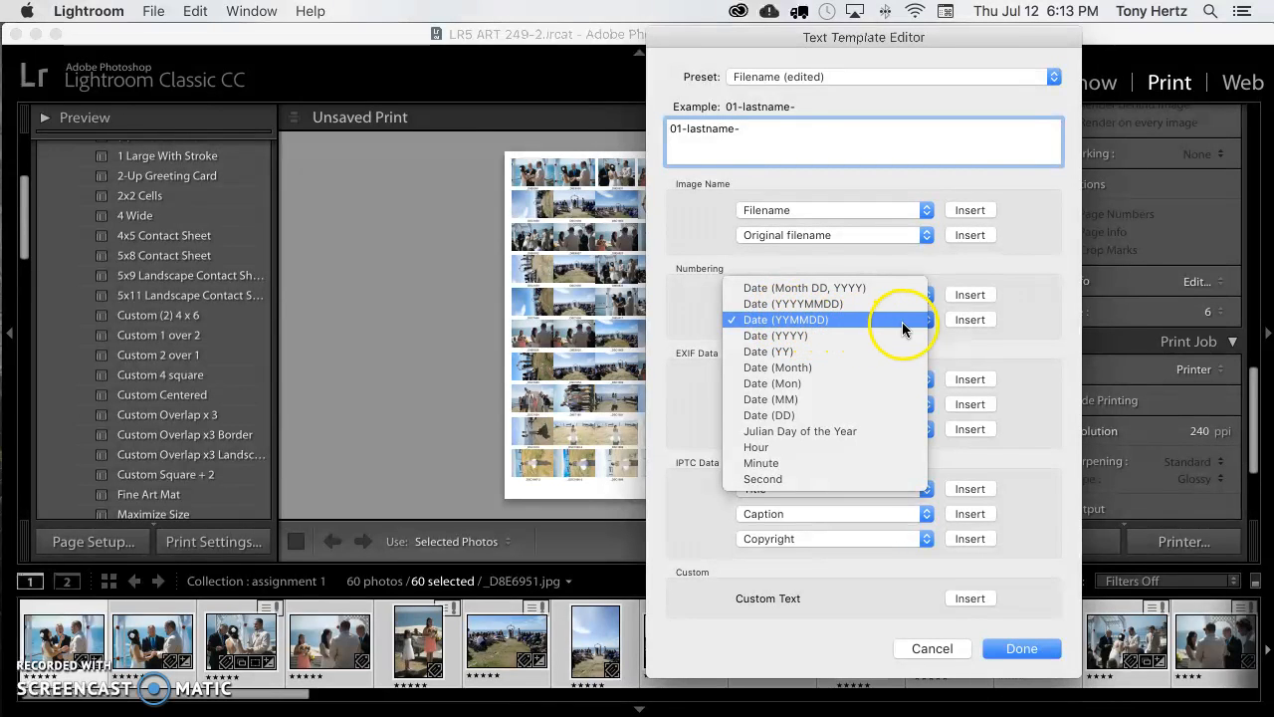
{"action": "left_click", "coordinate": [965, 322]}
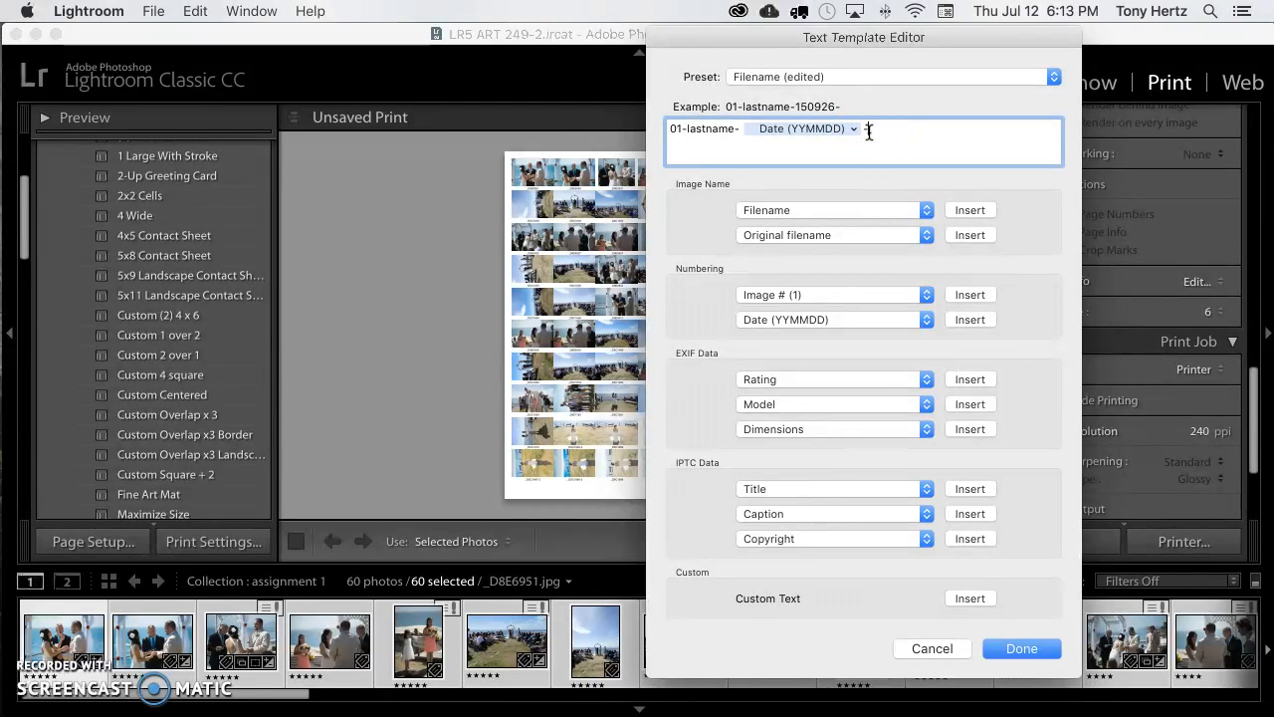
{"action": "left_click", "coordinate": [894, 382]}
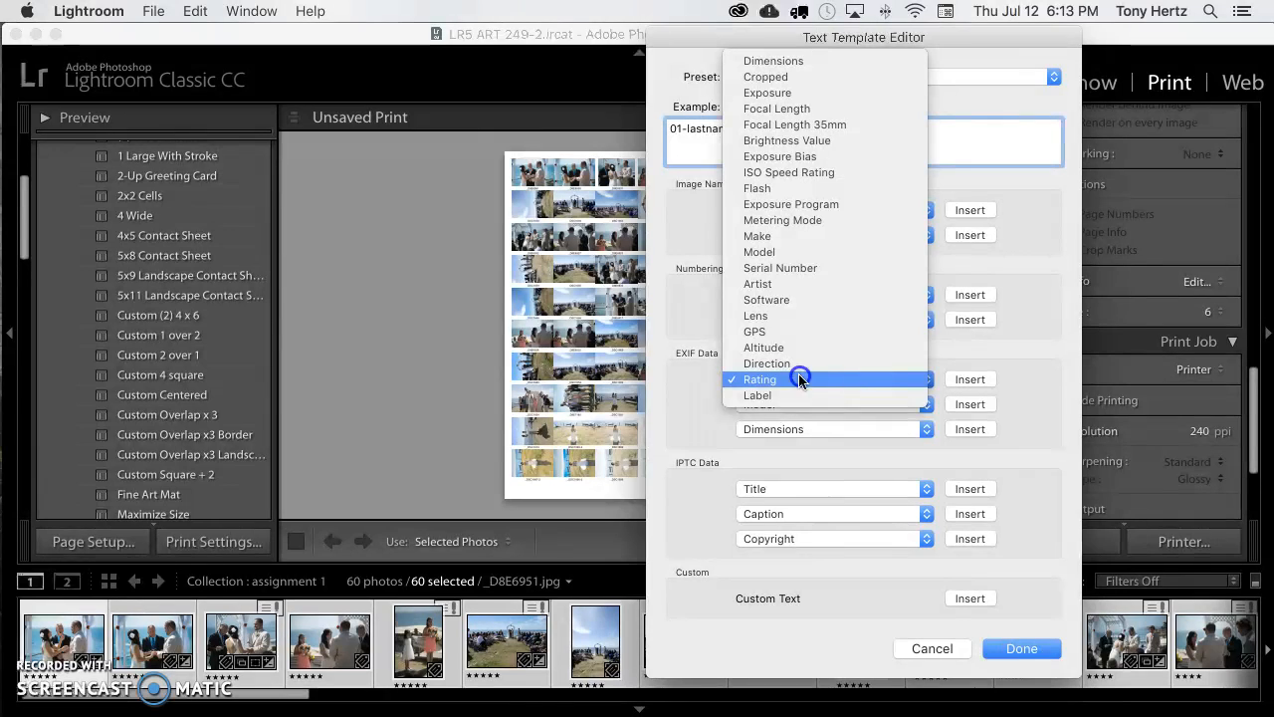
{"action": "left_click", "coordinate": [773, 379]}
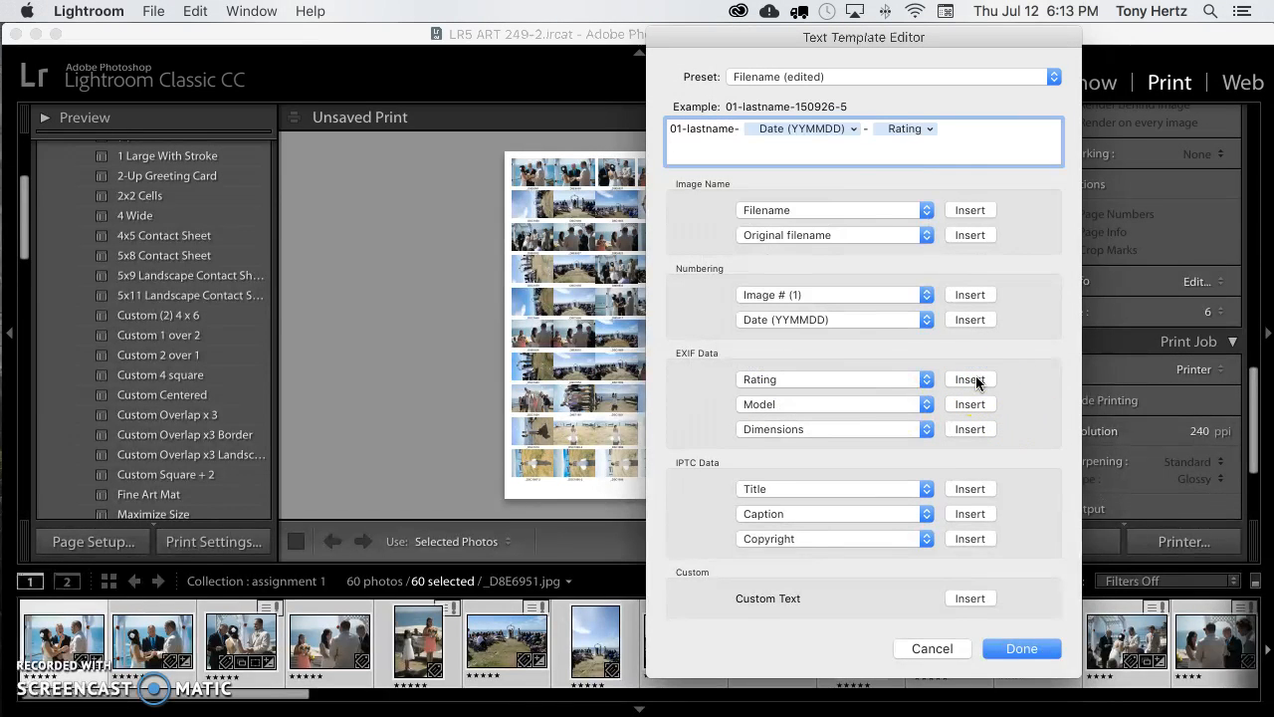
- Save the text template as a new preset named "yourname" and apply it to the contact sheet captions
{"action": "left_click", "coordinate": [837, 77]}
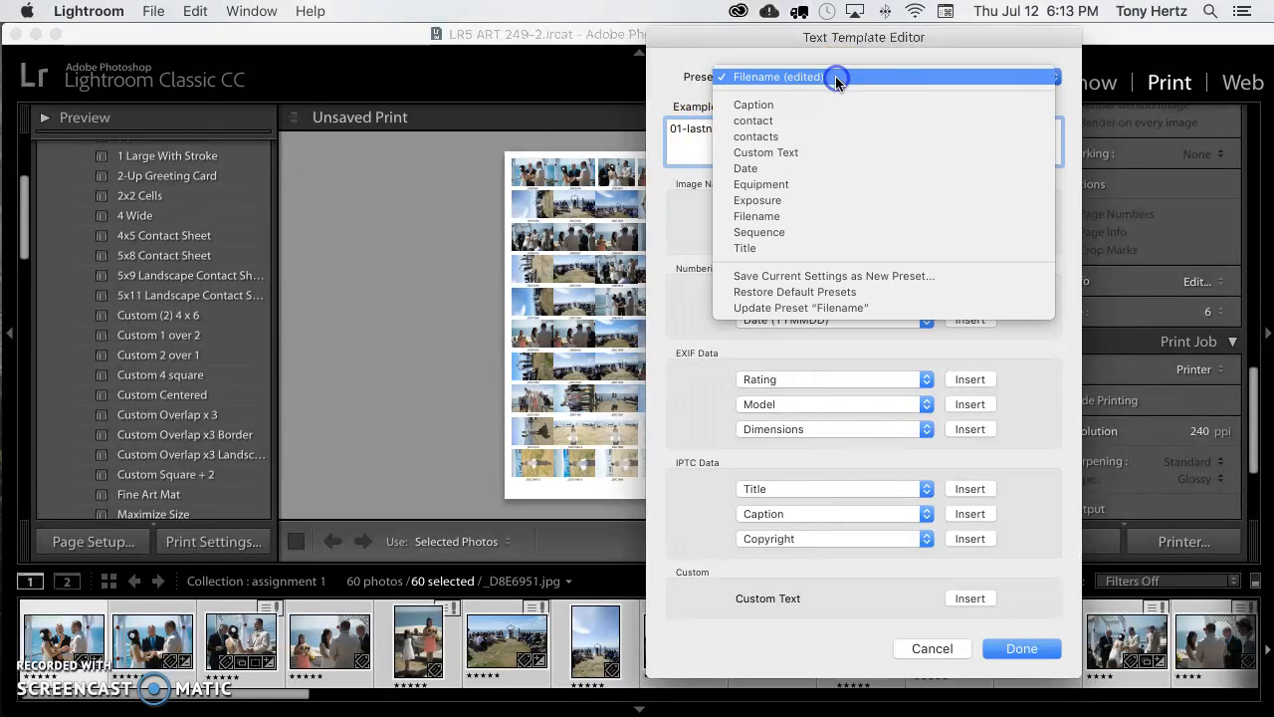
{"action": "left_click", "coordinate": [777, 276]}
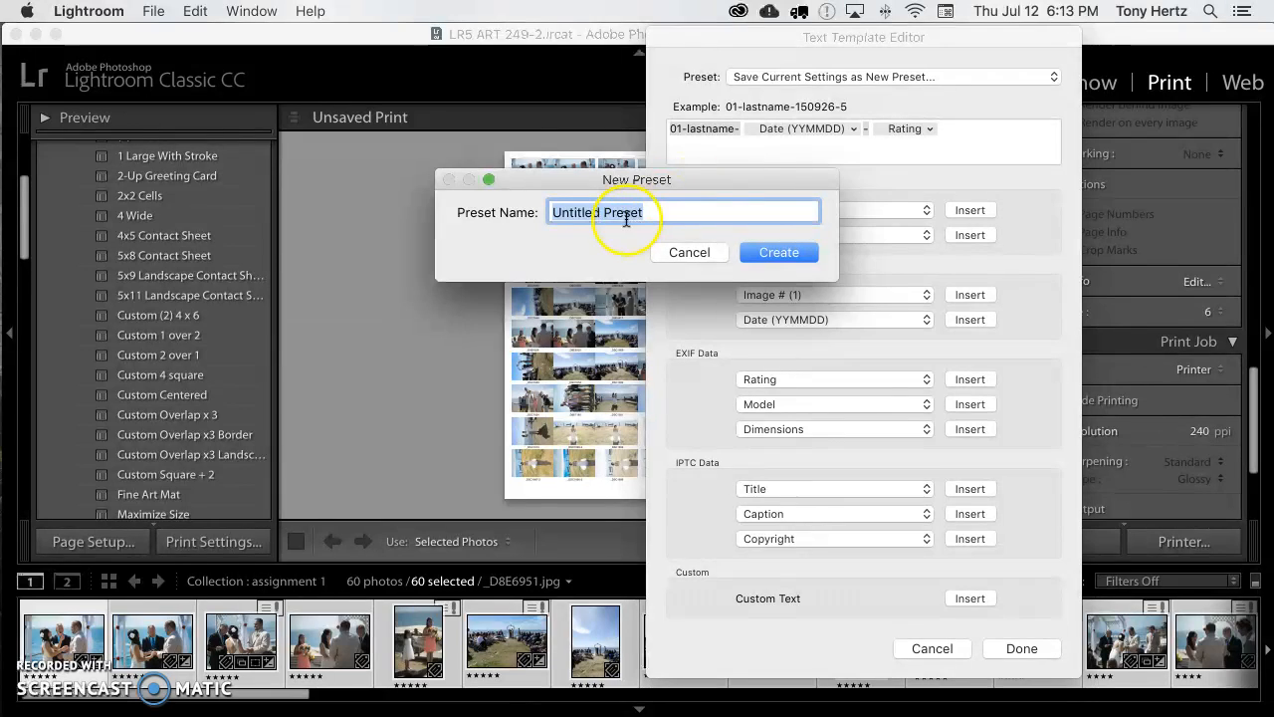
{"action": "type", "text": "T"}
{"action": "key", "text": "BackSpace"}
{"action": "type", "text": "yourname"}
{"action": "left_click", "coordinate": [780, 255]}
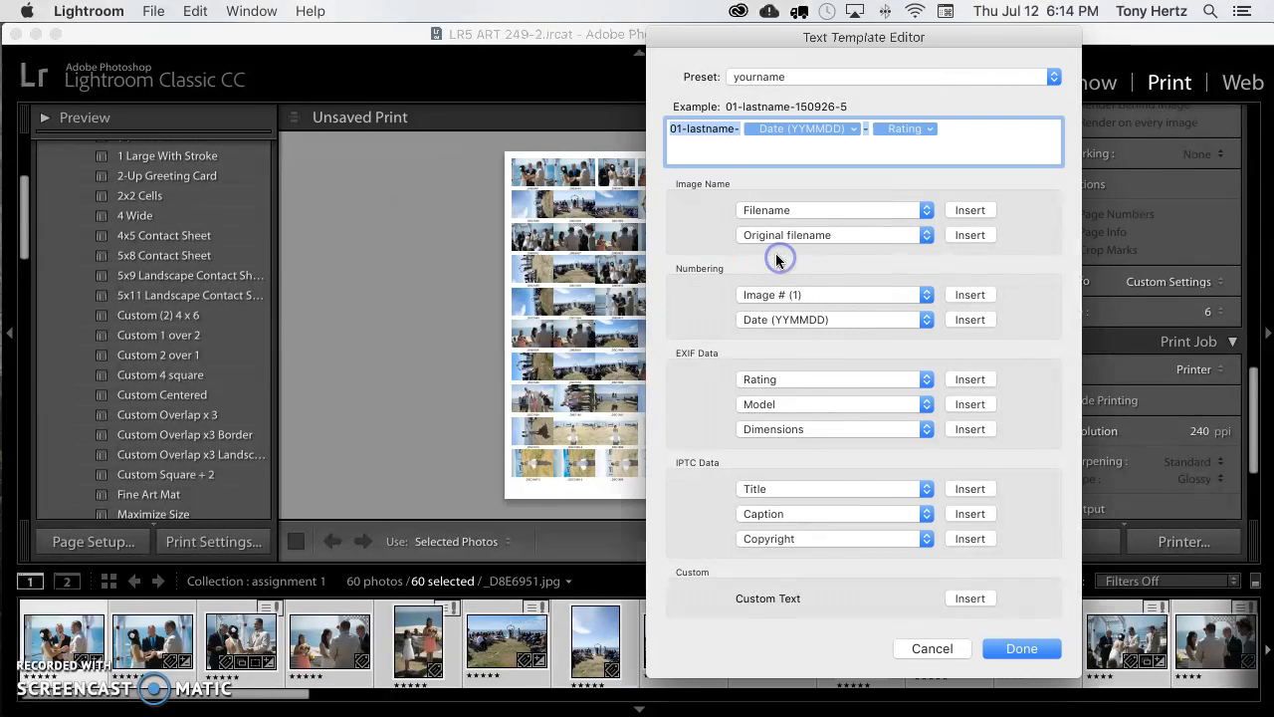
{"action": "left_click", "coordinate": [1019, 648]}
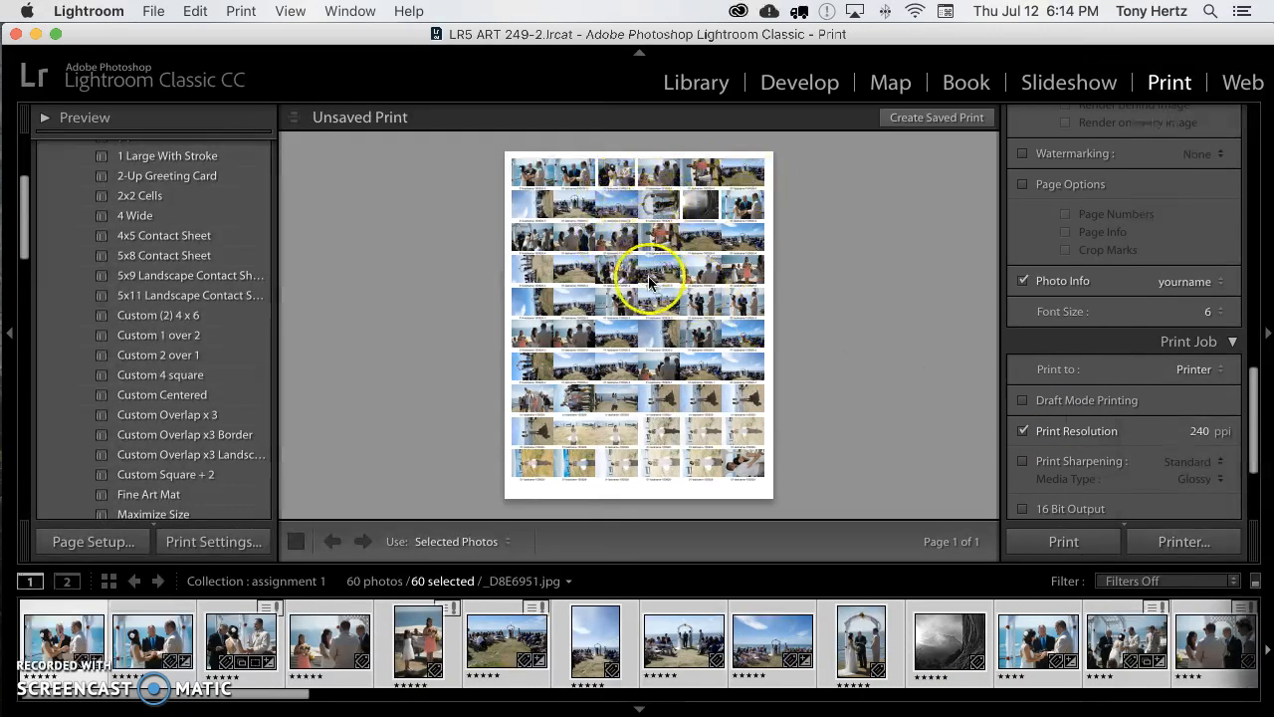
- Change the number at the start of the caption template to 02 and keep Custom Settings as the Photo Info
{"action": "left_click", "coordinate": [1196, 283]}
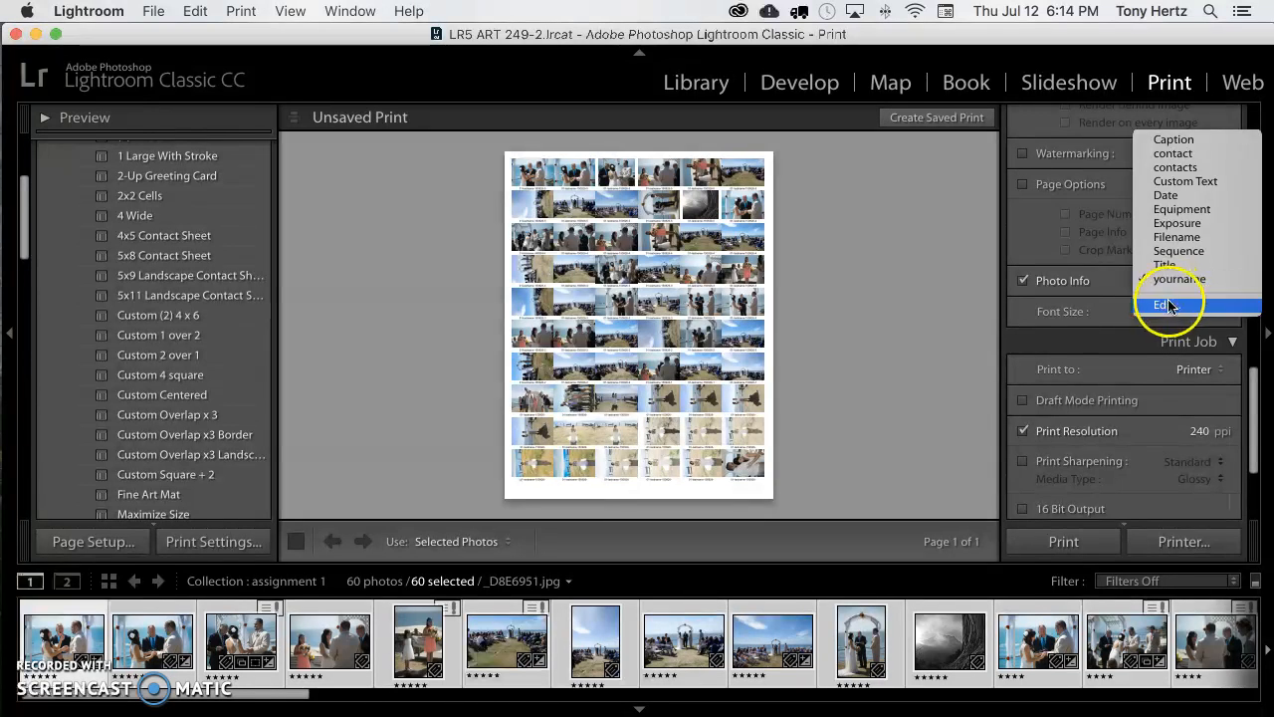
{"action": "left_click", "coordinate": [1168, 304]}
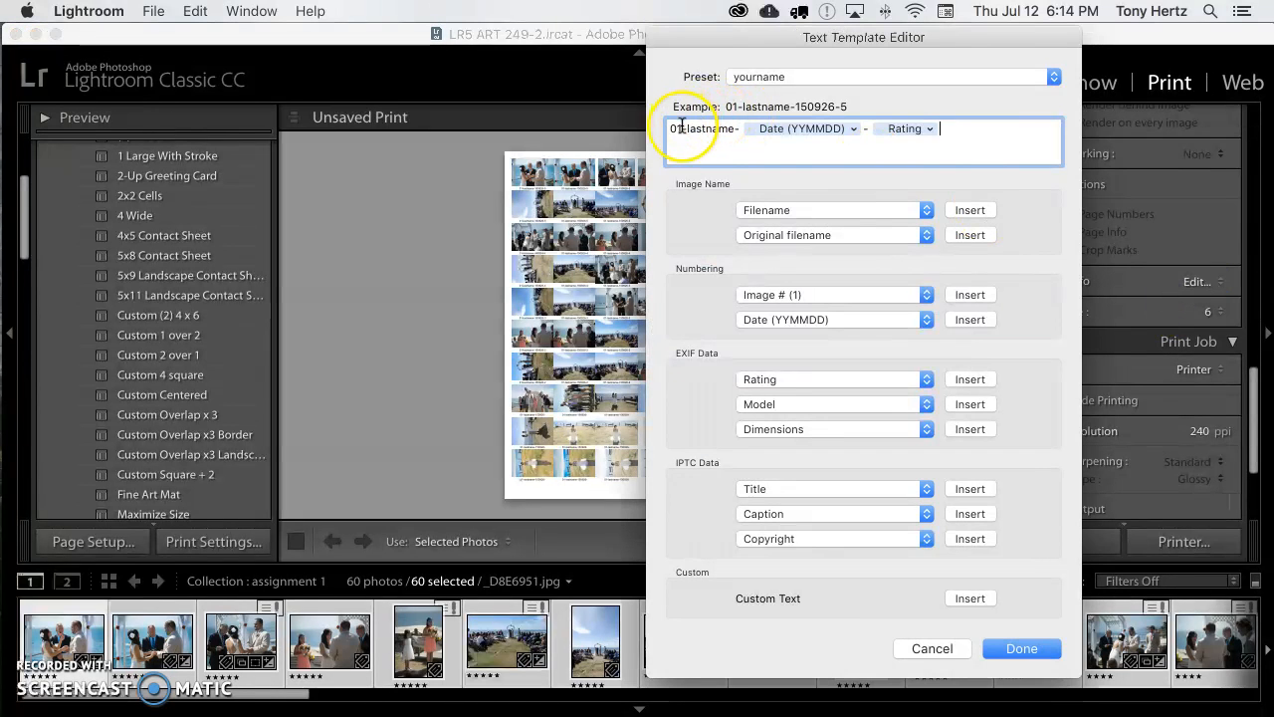
{"action": "left_click", "coordinate": [681, 131]}
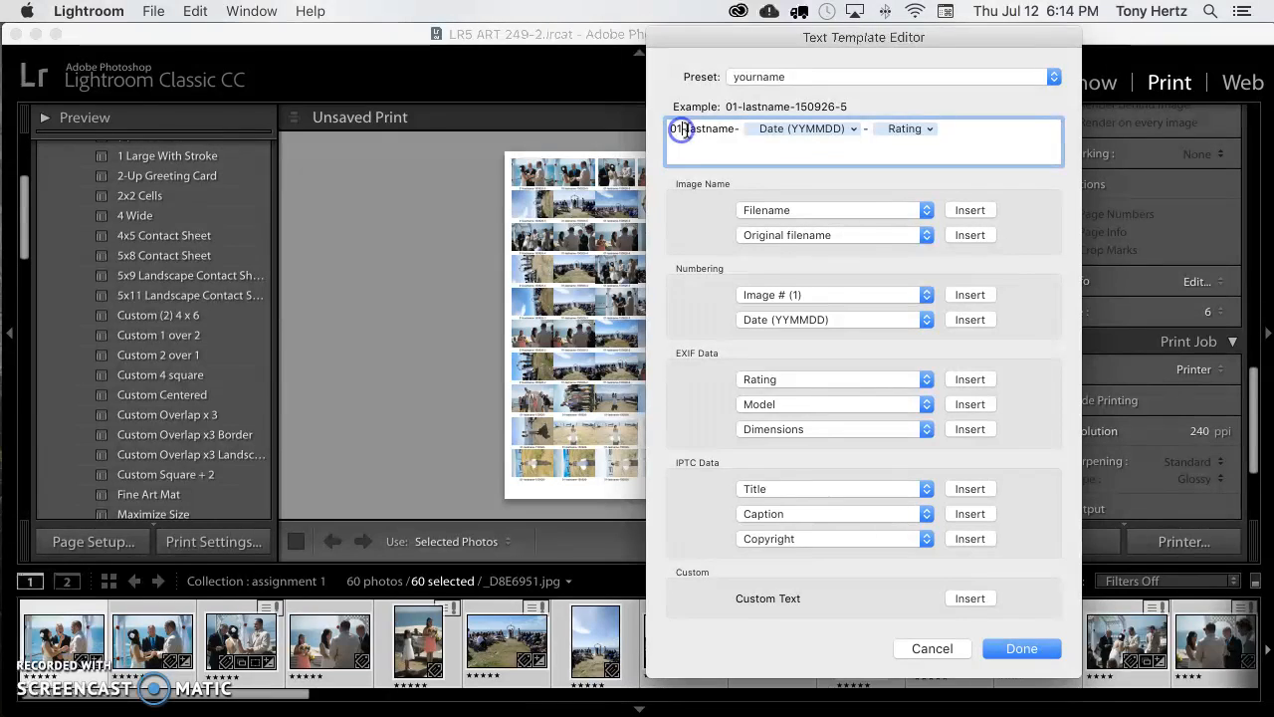
{"action": "key", "text": "BackSpace"}
{"action": "type", "text": "2"}
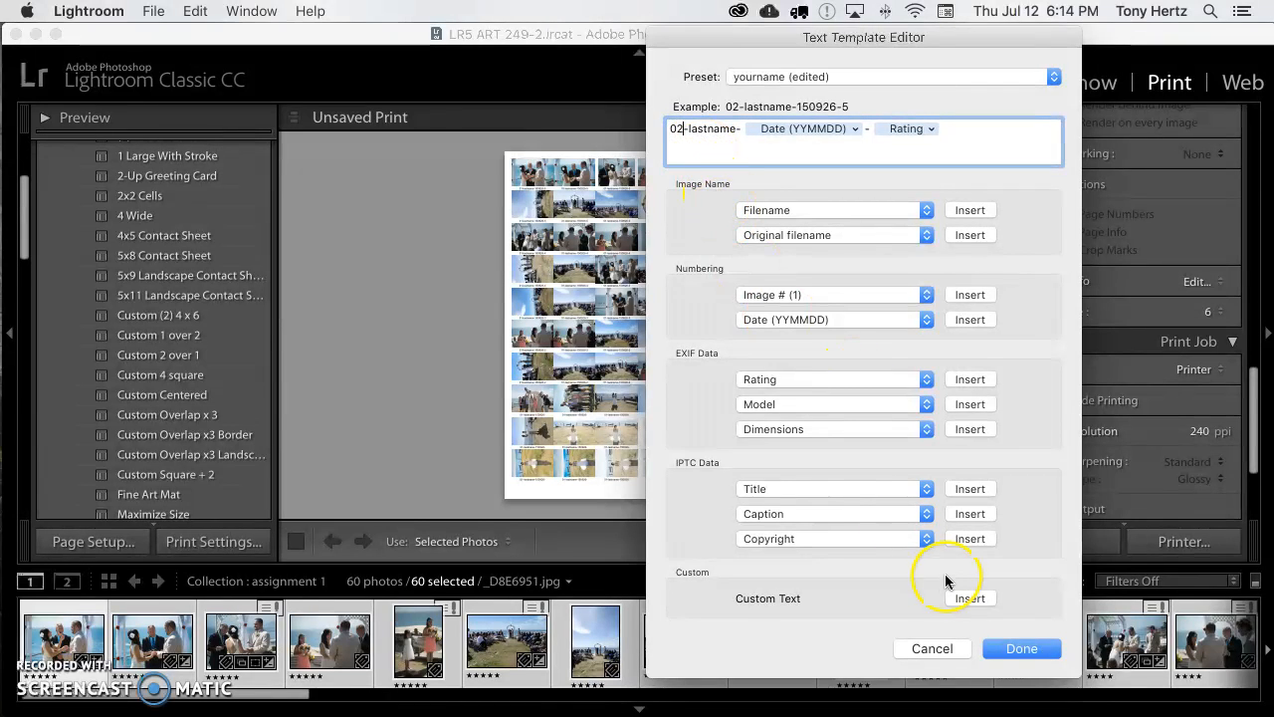
{"action": "left_click", "coordinate": [1016, 648]}
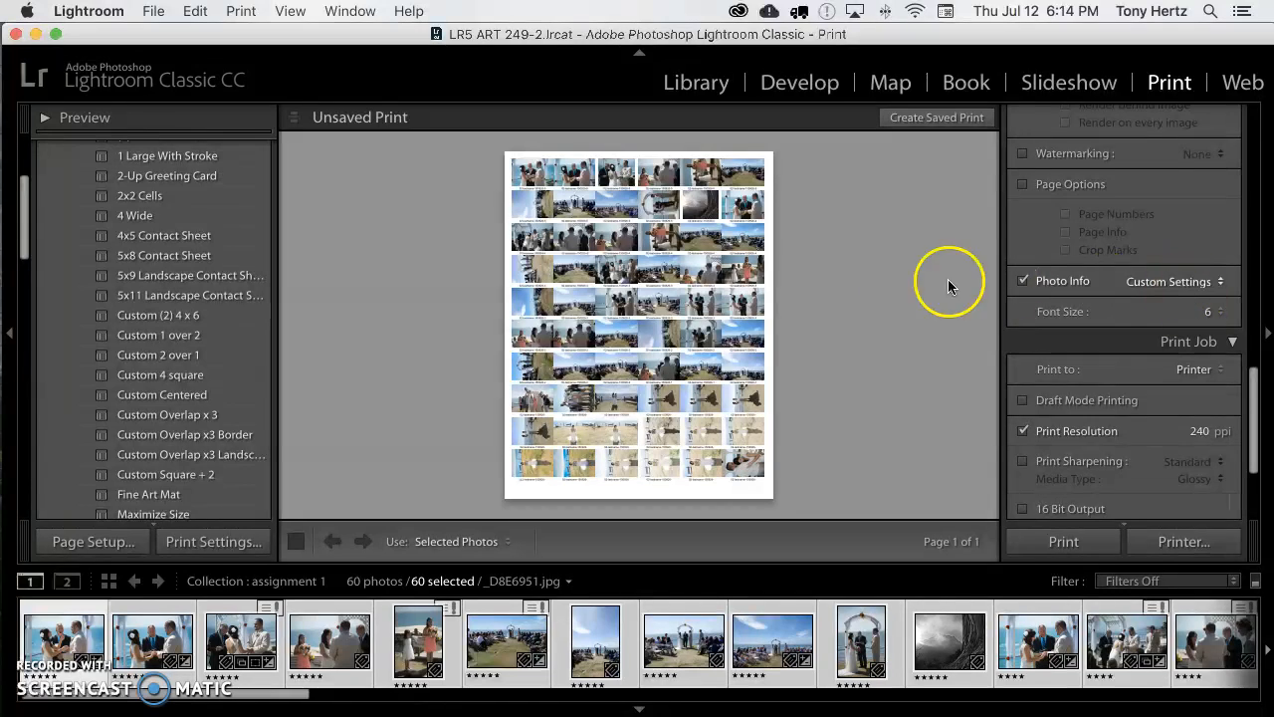
{"action": "left_click", "coordinate": [1145, 282]}
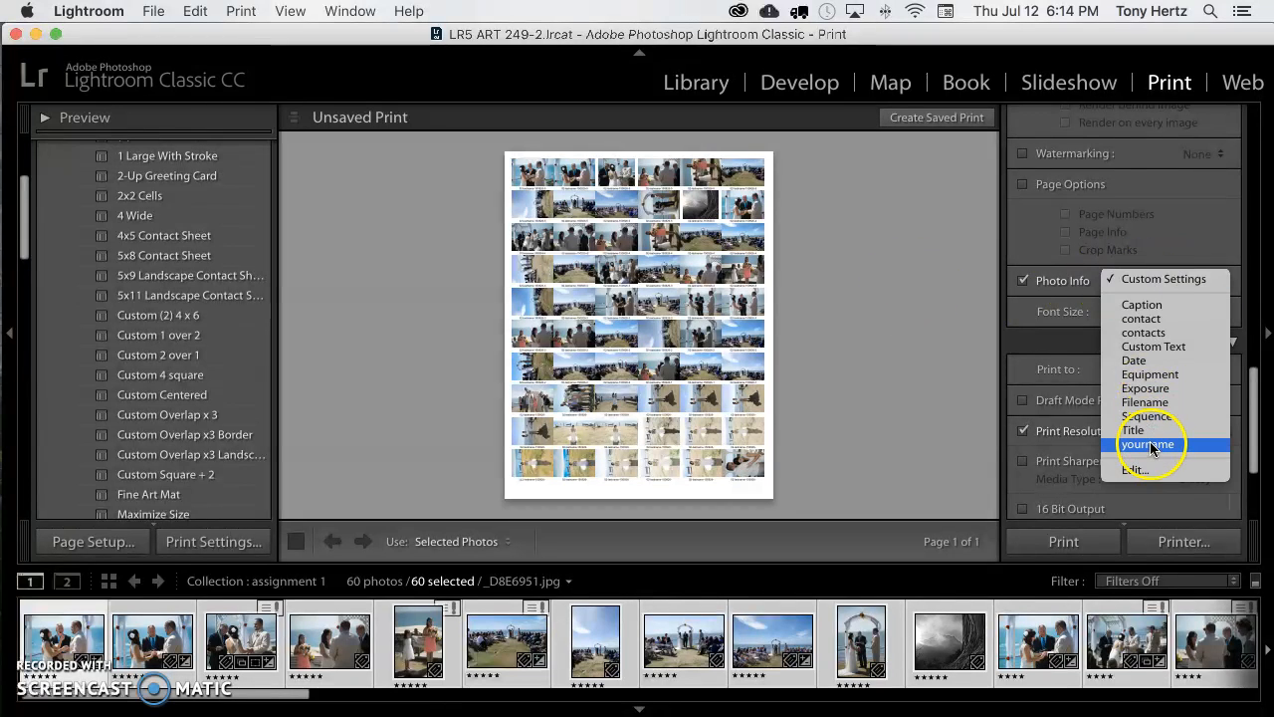
{"action": "left_click", "coordinate": [1145, 279]}
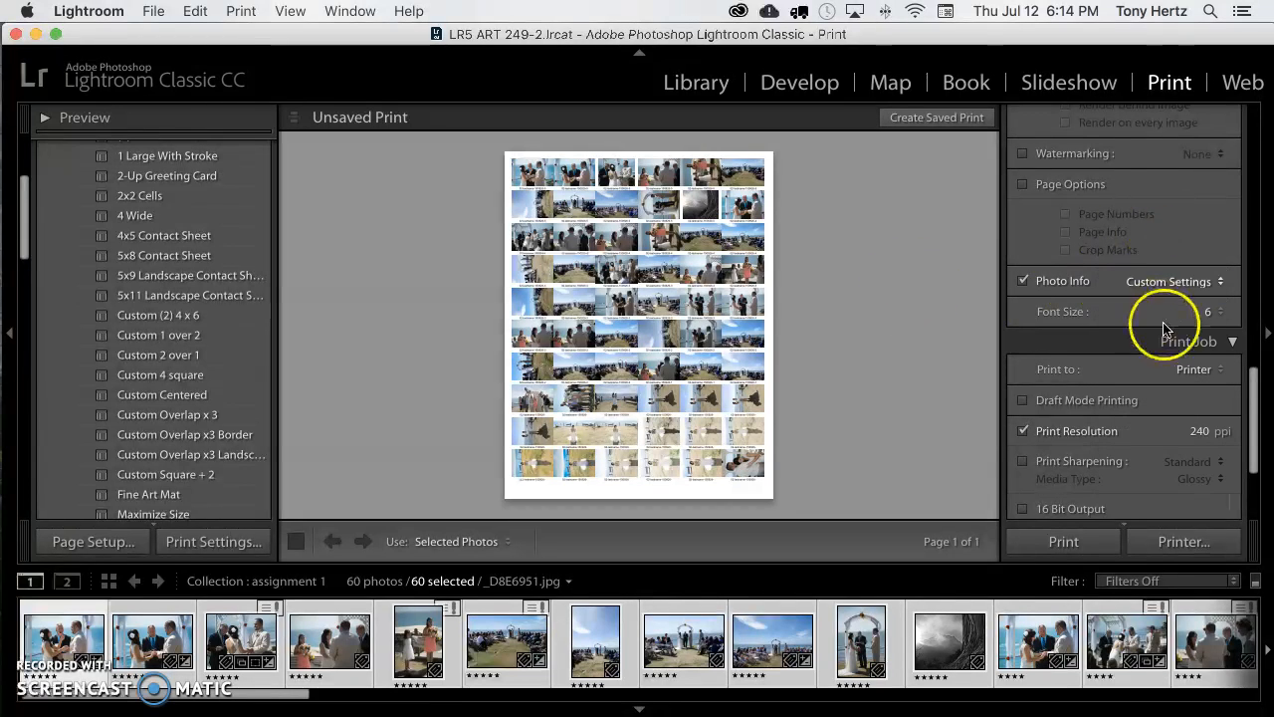
- Set the print job's output to JPEG File
{"action": "left_click_drag", "start_coordinate": [1255, 376], "coordinate": [1261, 421]}
{"action": "left_click", "coordinate": [1194, 203]}
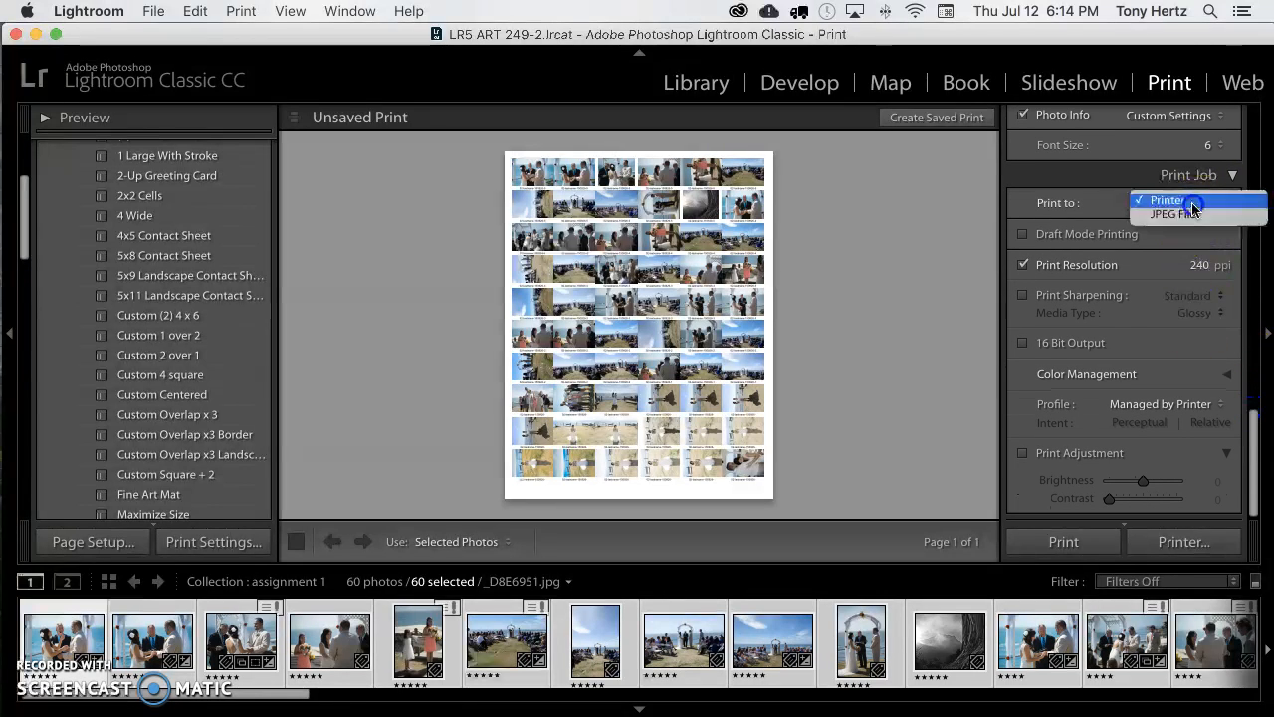
{"action": "left_click", "coordinate": [1190, 213]}
{"action": "left_click", "coordinate": [1187, 206]}
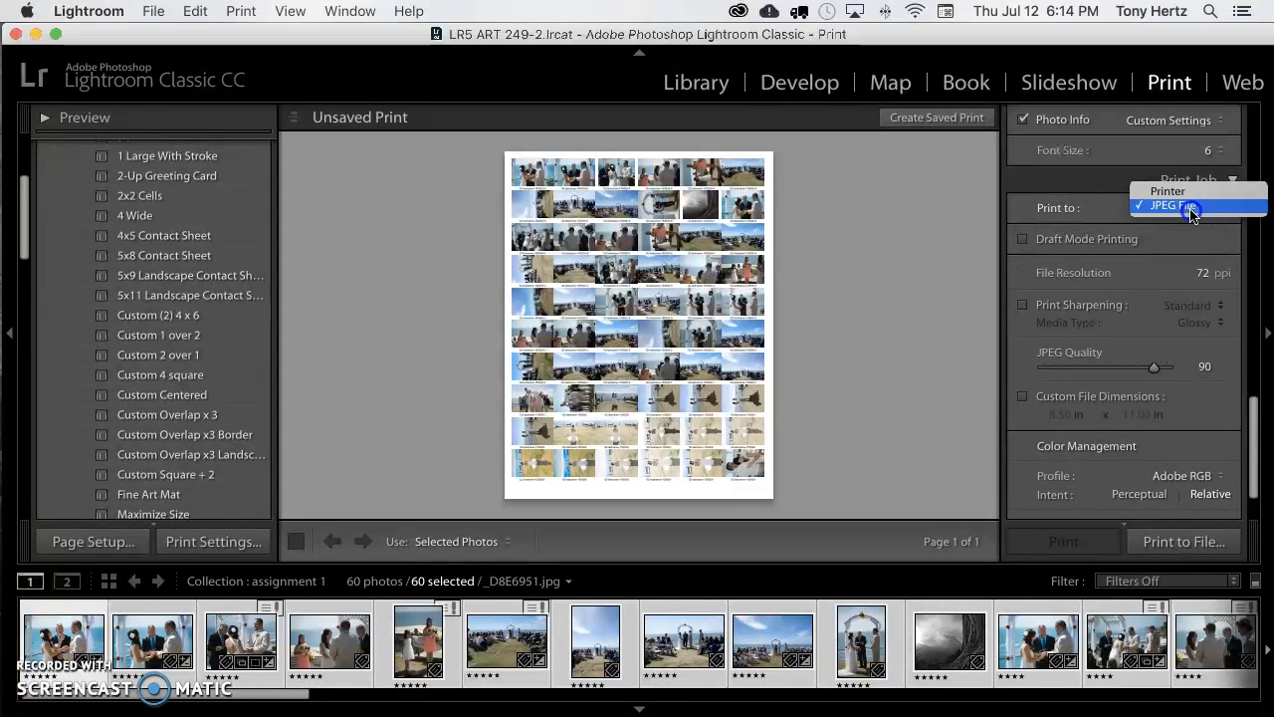
{"action": "left_click", "coordinate": [1183, 192]}
{"action": "left_click", "coordinate": [1190, 208]}
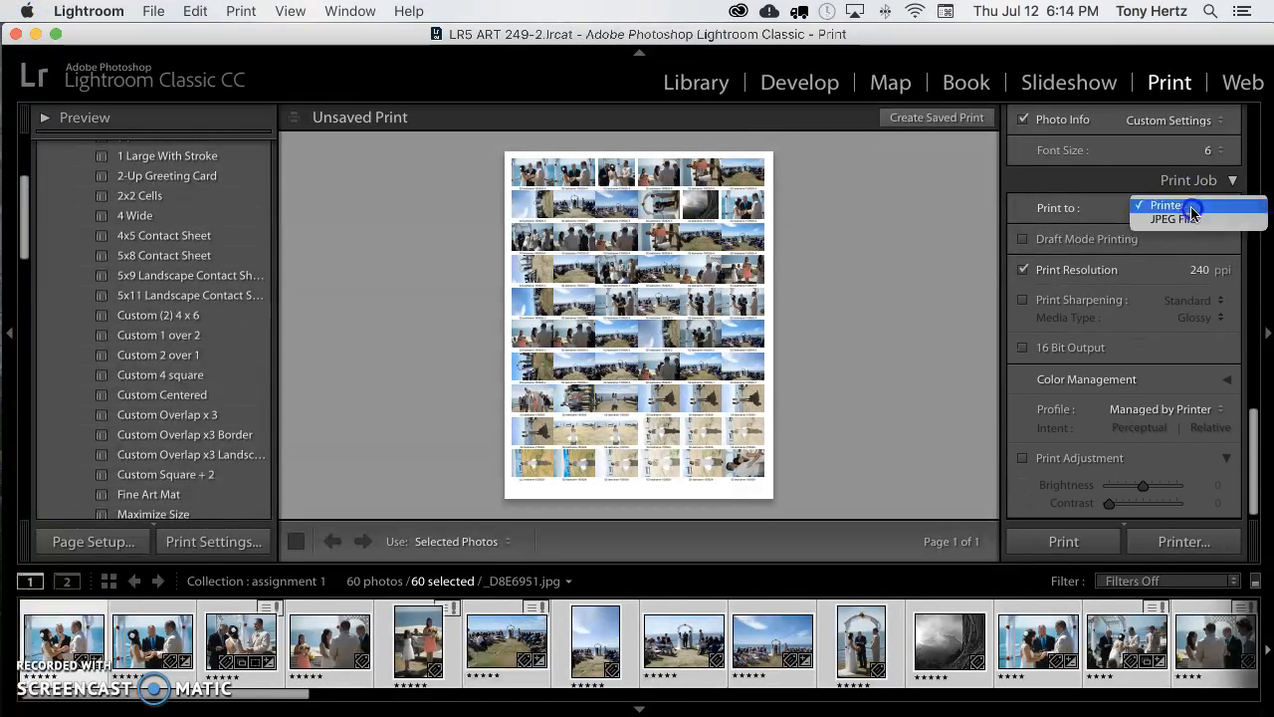
{"action": "left_click", "coordinate": [1179, 219]}
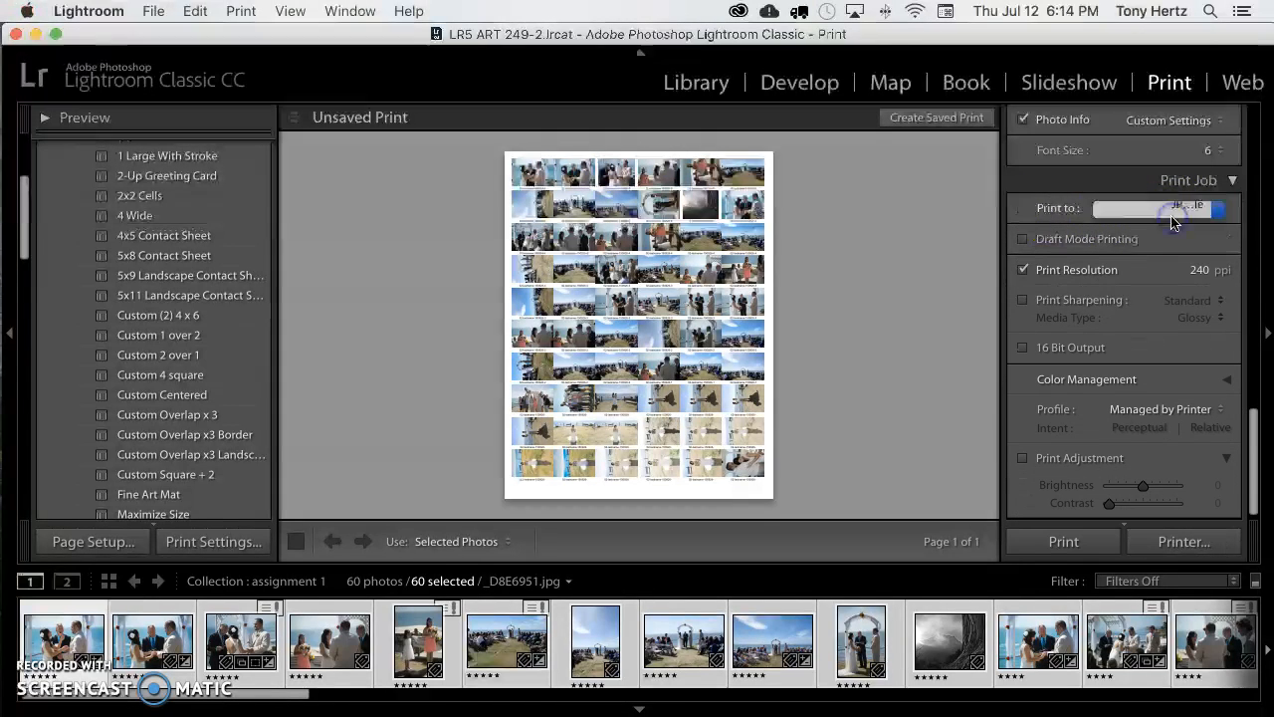
- Set the JPEG output's file resolution to 150 ppi and keep the JPEG quality at 90
{"action": "left_click", "coordinate": [1202, 283]}
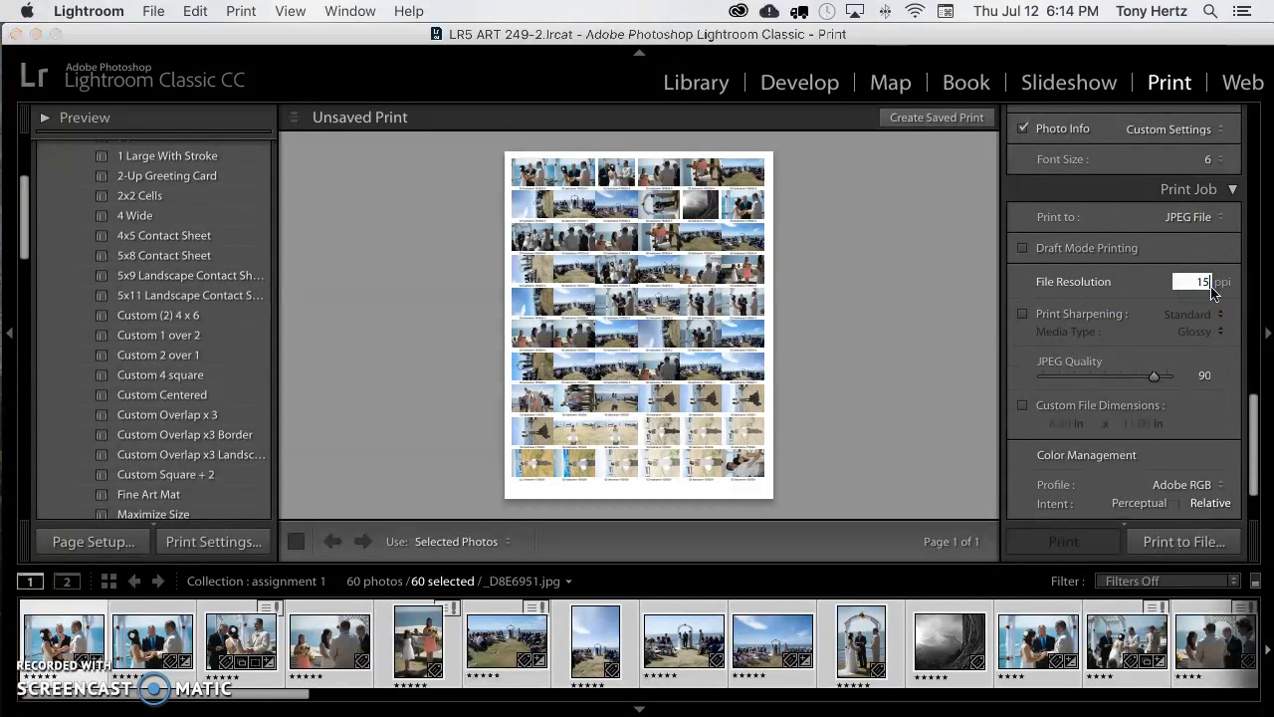
{"action": "type", "text": "150"}
{"action": "left_click", "coordinate": [1182, 295]}
{"action": "mouse_move", "coordinate": [1178, 389]}
{"action": "left_mouse_down"}
{"action": "mouse_move", "coordinate": [1138, 378]}
{"action": "mouse_move", "coordinate": [1156, 378]}
{"action": "left_mouse_up"}
{"action": "left_click_drag", "start_coordinate": [1247, 412], "coordinate": [1250, 440]}
{"action": "left_click_drag", "start_coordinate": [1070, 398], "coordinate": [1144, 408]}
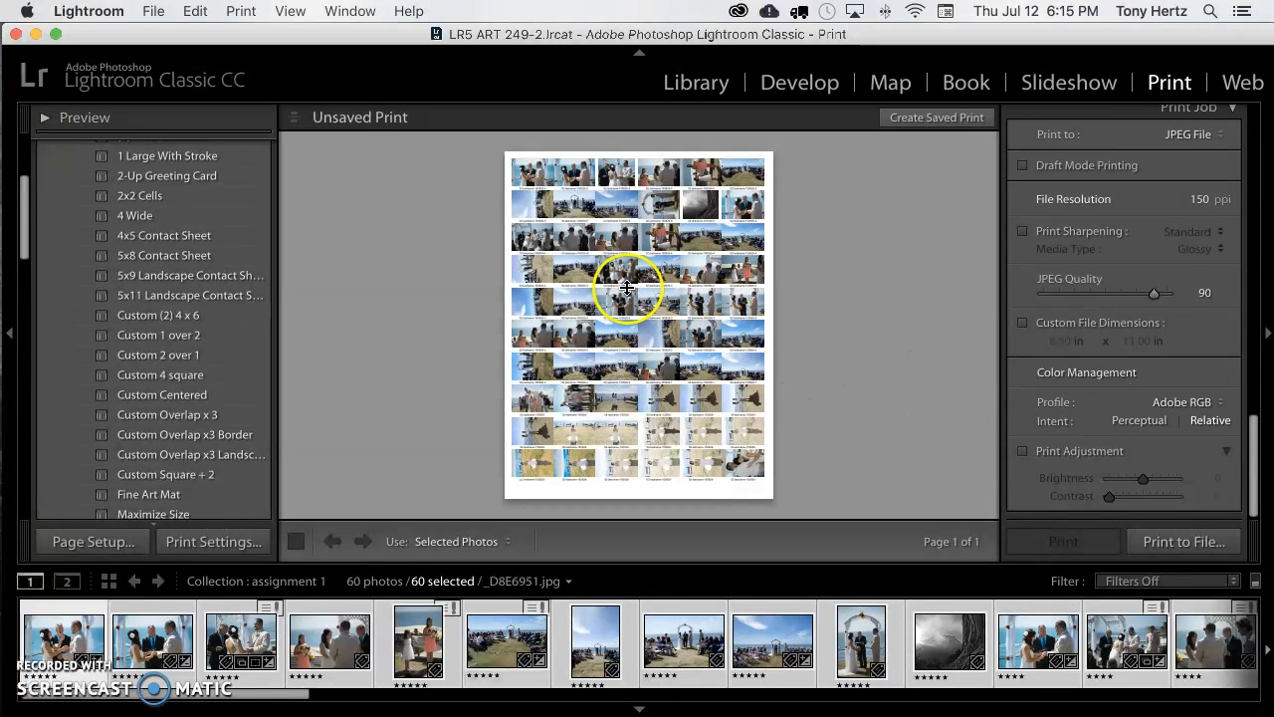
- Start printing the contact sheet to file and choose the Exported photos folder on the external drive as the destination
{"action": "left_click", "coordinate": [1185, 543]}
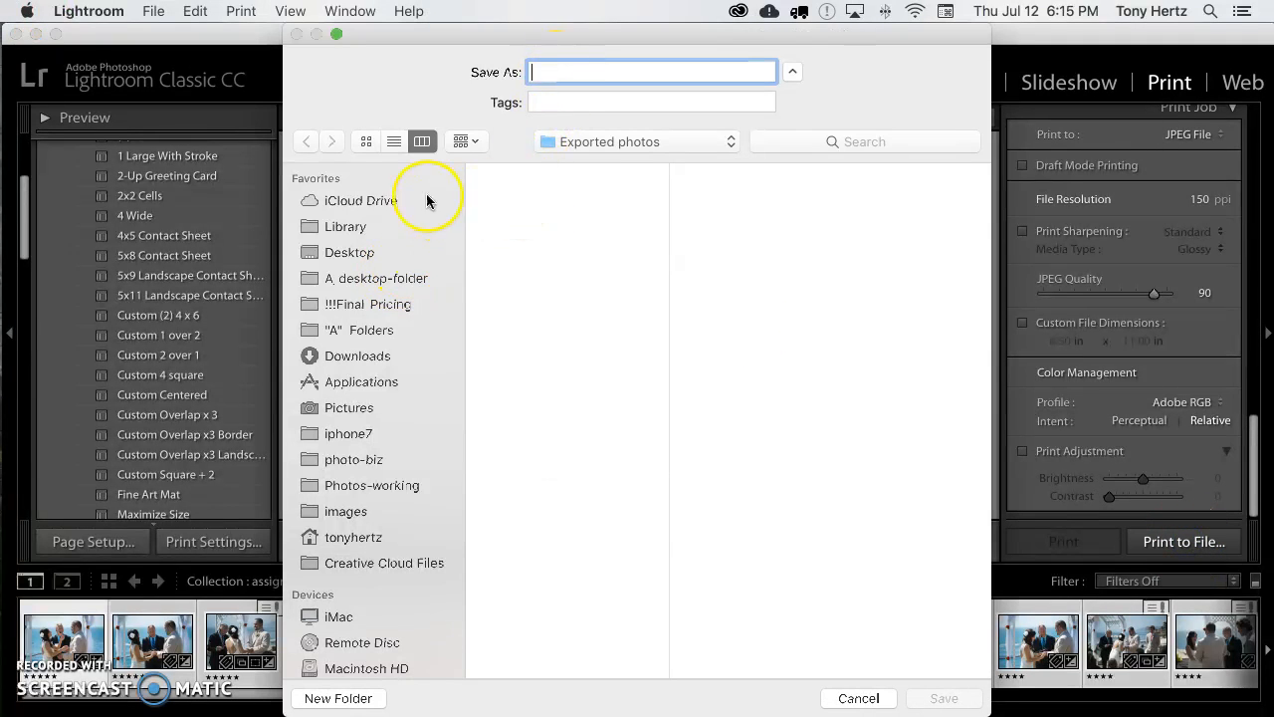
{"action": "scroll", "coordinate": [369, 328], "scroll_direction": "down", "scroll_amount": 8}
{"action": "left_click", "coordinate": [355, 353]}
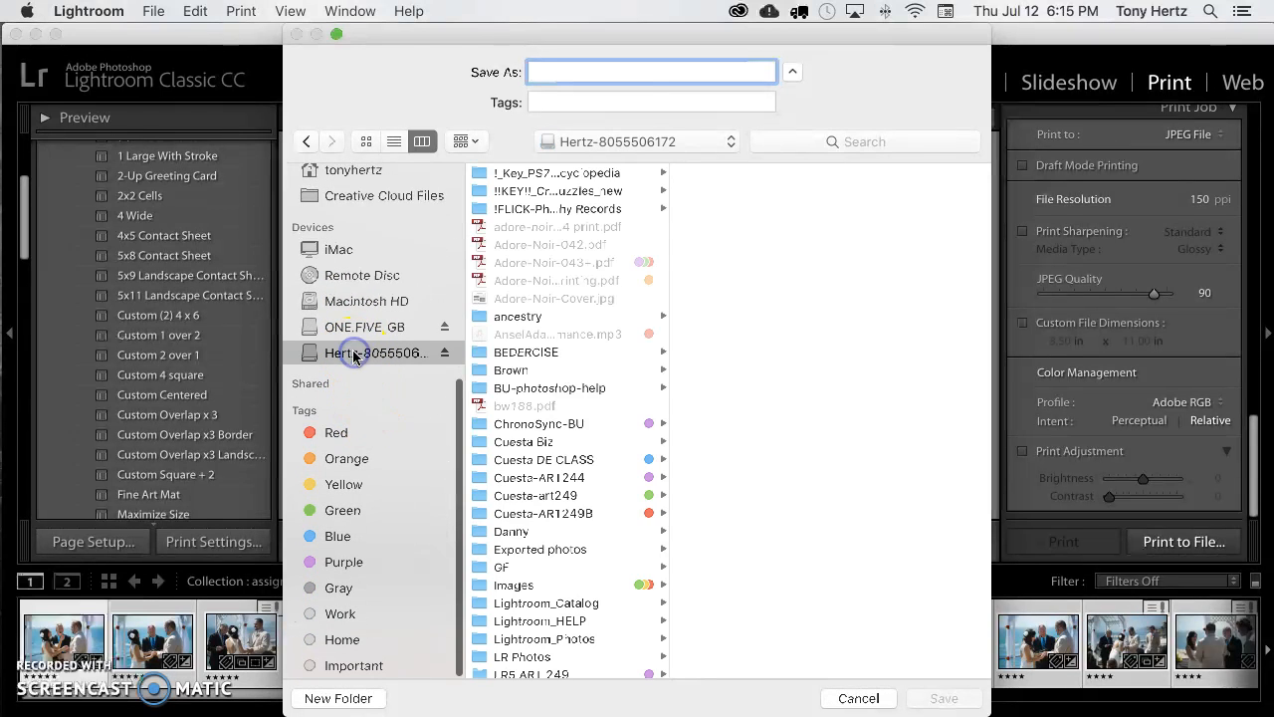
{"action": "scroll", "coordinate": [497, 348], "scroll_direction": "down", "scroll_amount": 6}
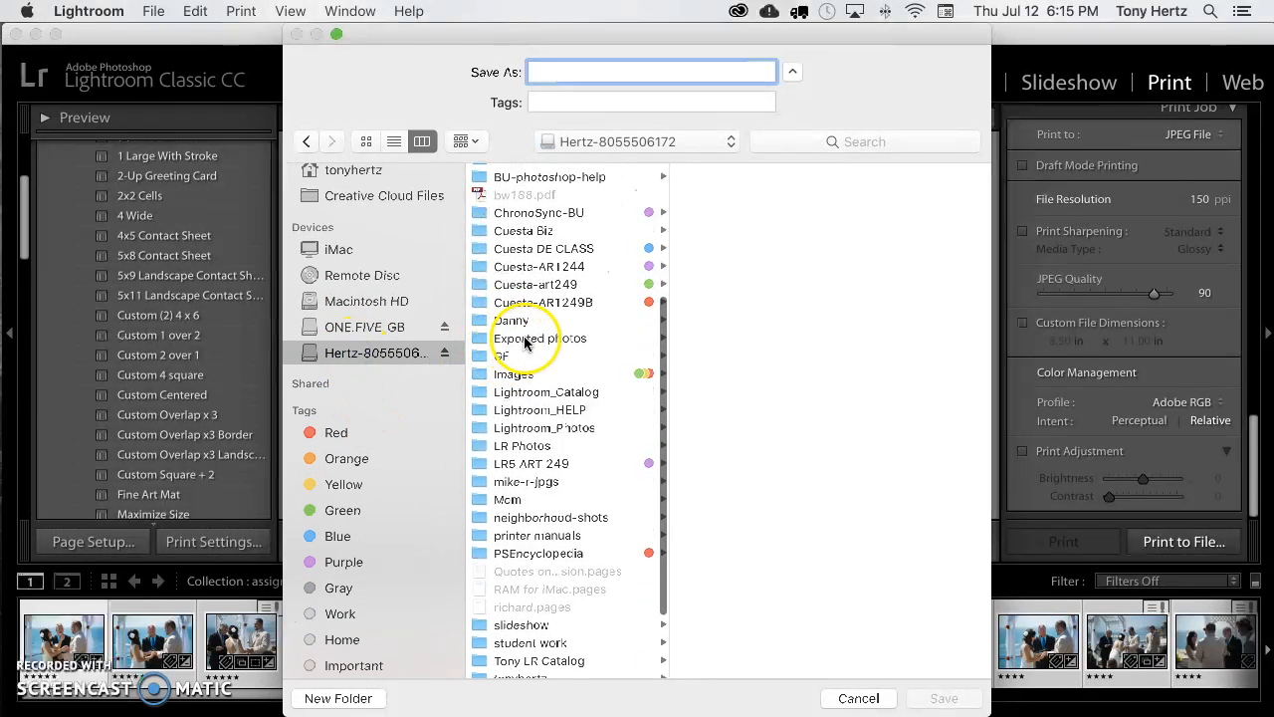
{"action": "left_click", "coordinate": [526, 341]}
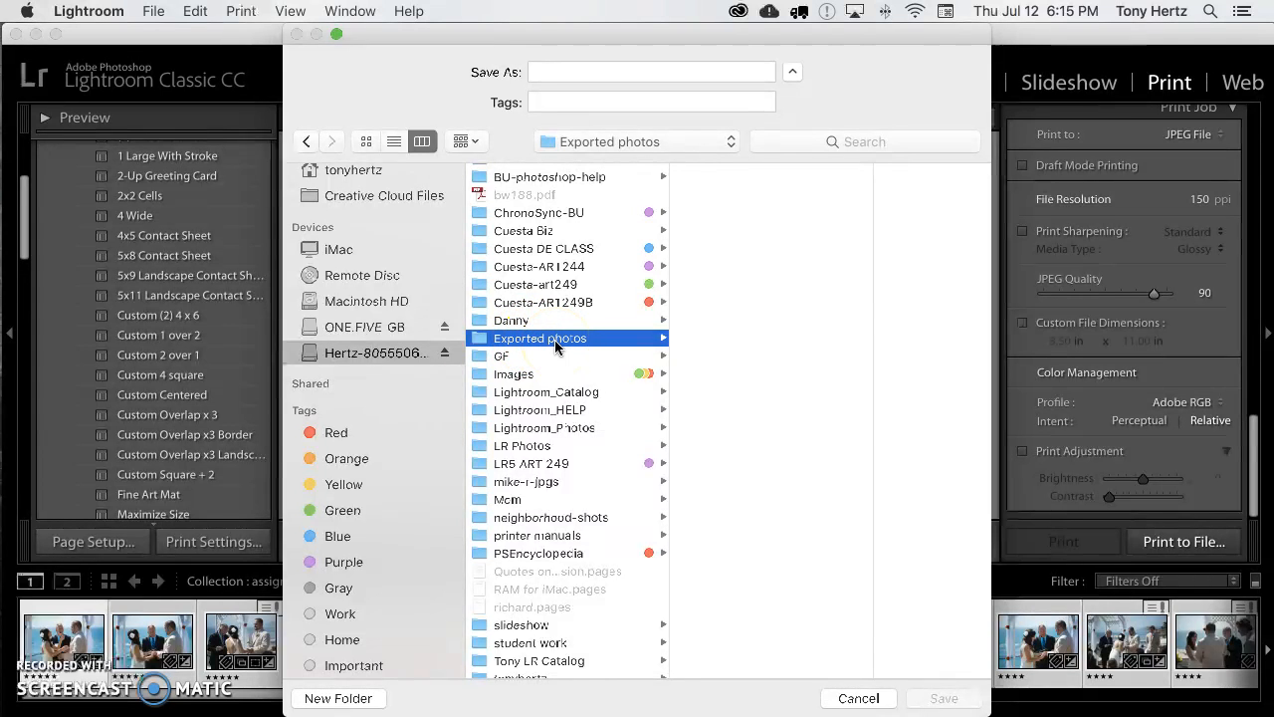
- Name the contact sheet file 01-lastname and save it
{"action": "left_click", "coordinate": [543, 71]}
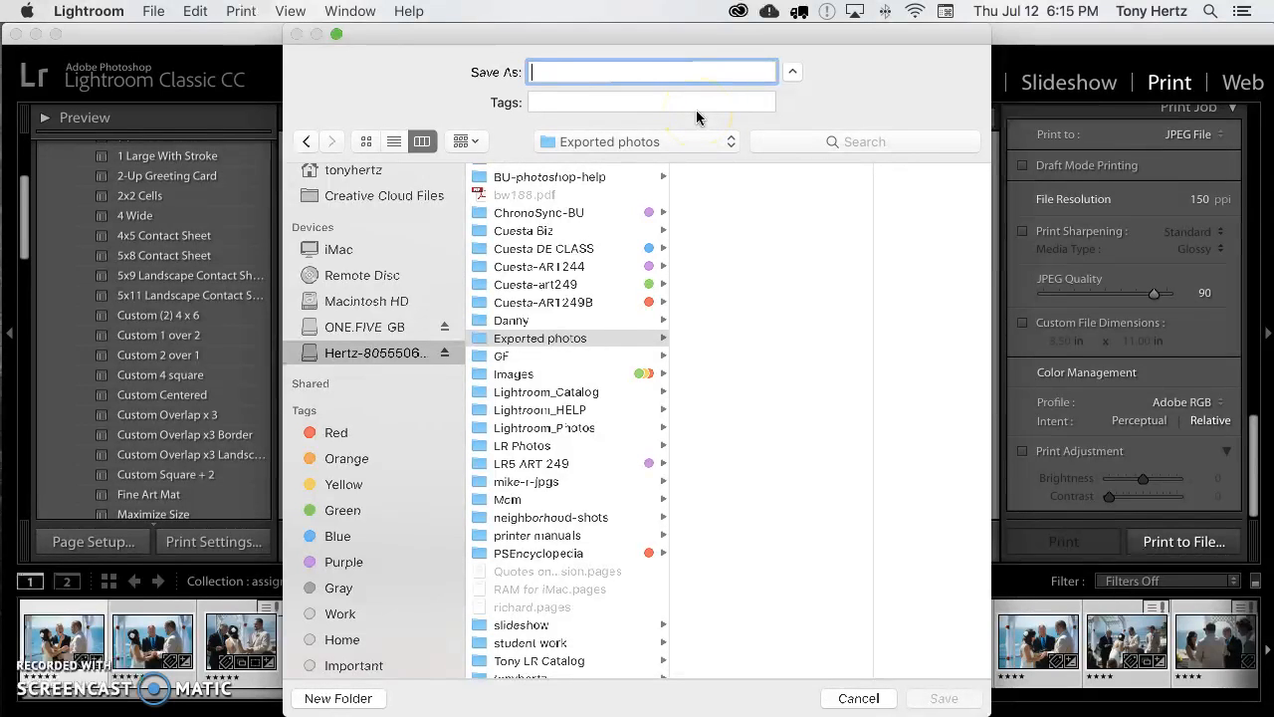
{"action": "type", "text": "0"}
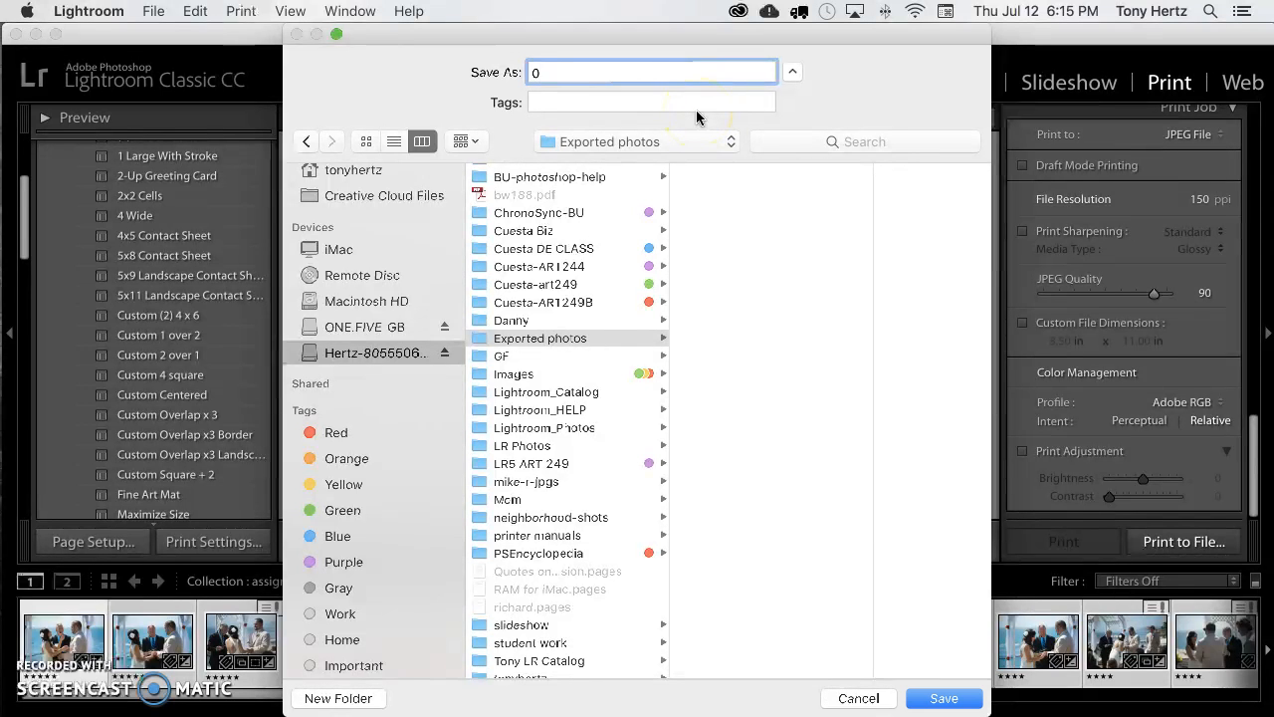
{"action": "type", "text": "1-"}
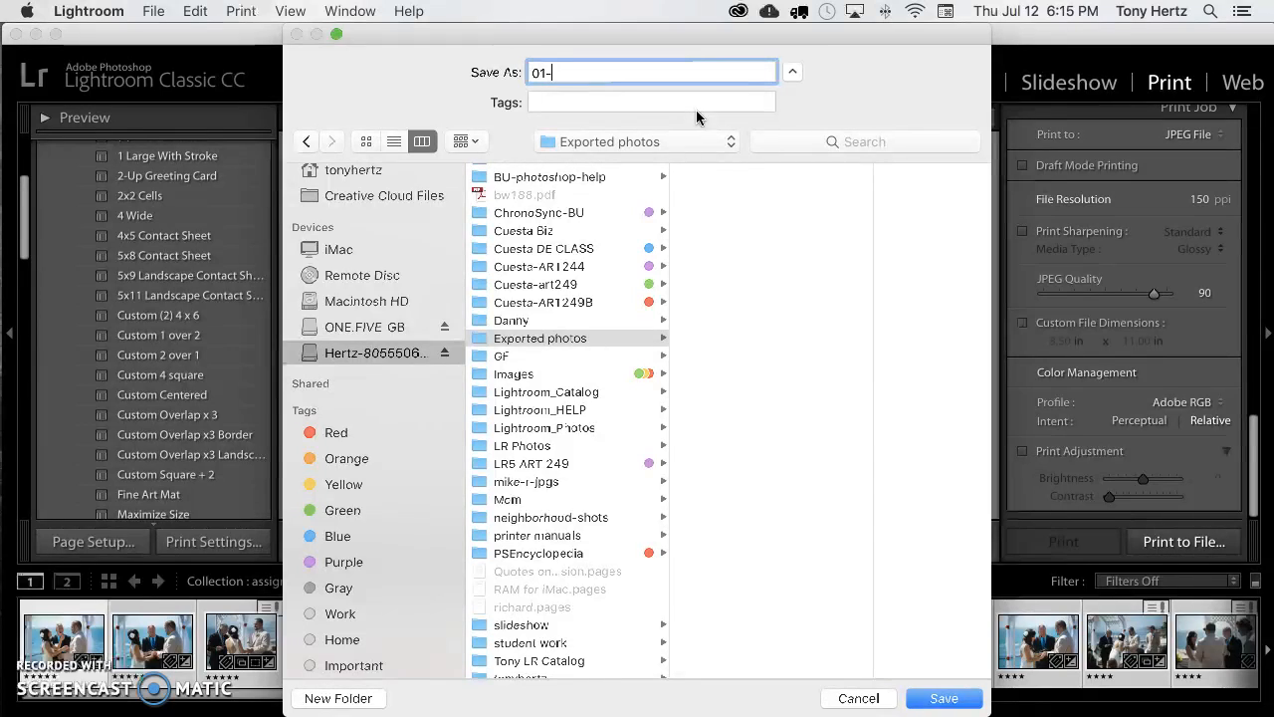
{"action": "type", "text": "lastname"}
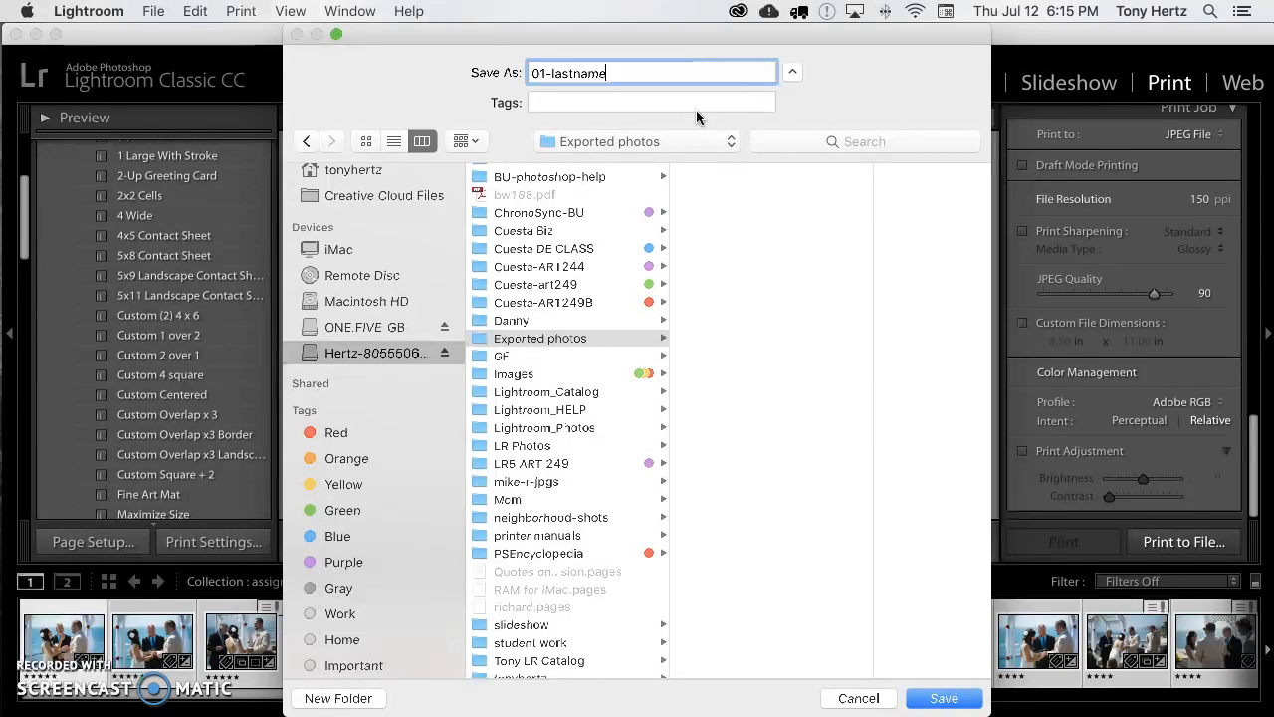
{"action": "left_click", "coordinate": [943, 699]}
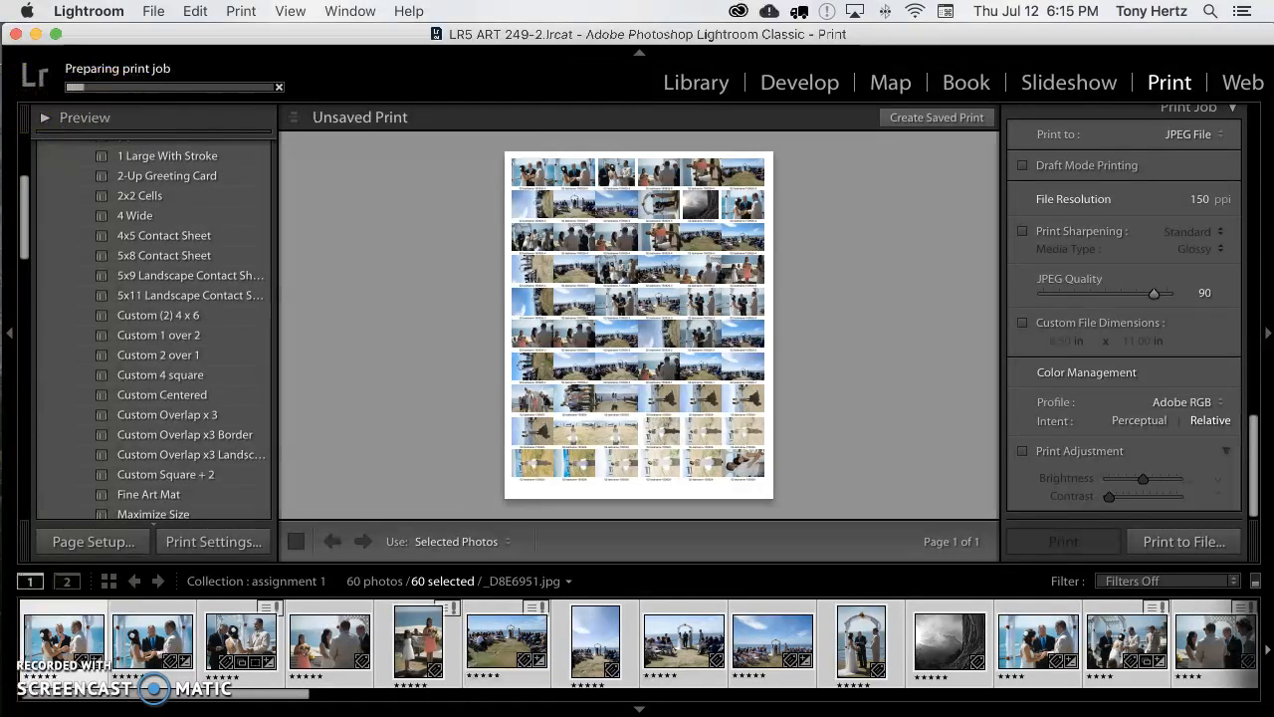
- Switch to Finder and show the contents of the Exported photos folder on the external drive
{"action": "left_click", "coordinate": [40, 59]}
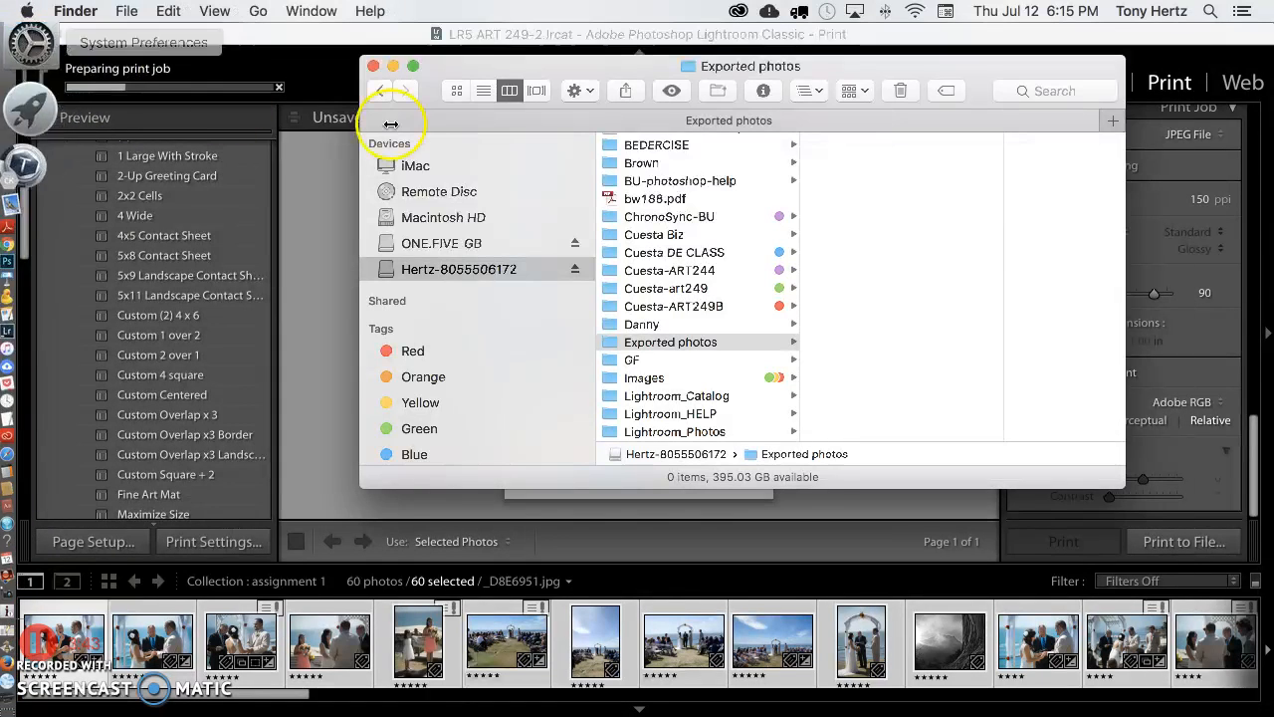
{"action": "left_click_drag", "start_coordinate": [395, 84], "coordinate": [194, 144]}
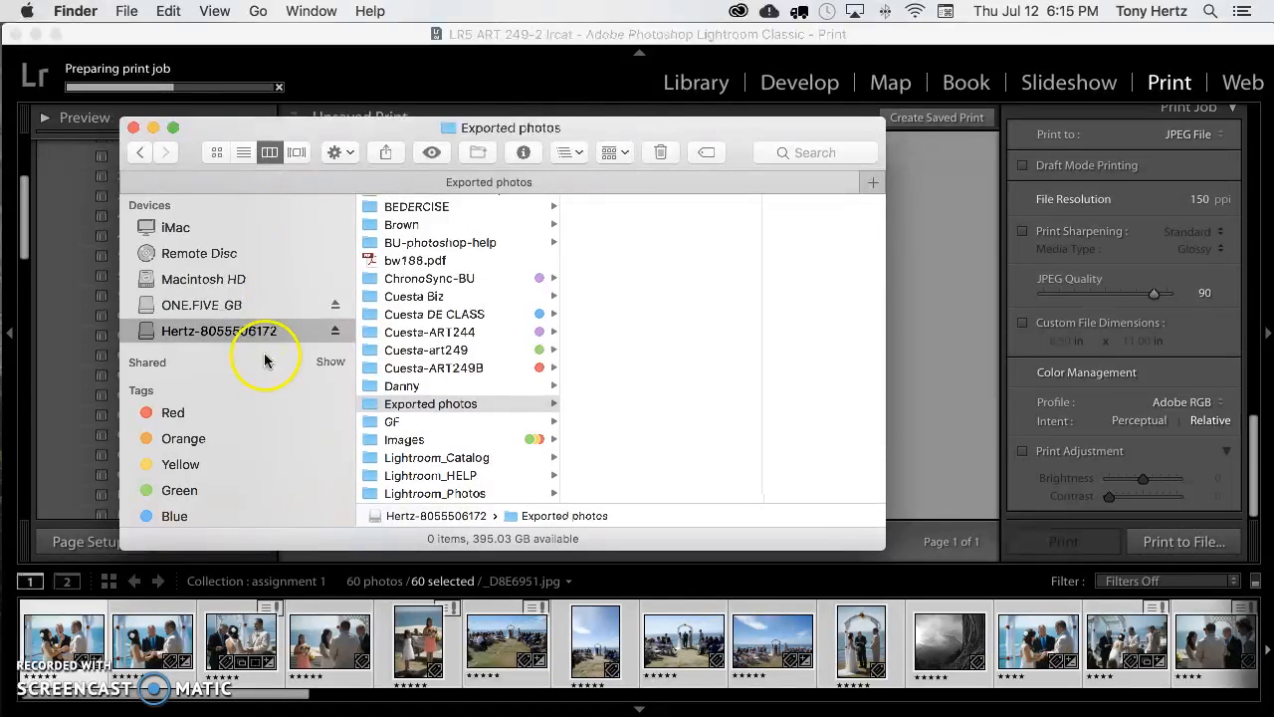
{"action": "scroll", "coordinate": [388, 339], "scroll_direction": "down", "scroll_amount": 3}
{"action": "left_click", "coordinate": [434, 327]}
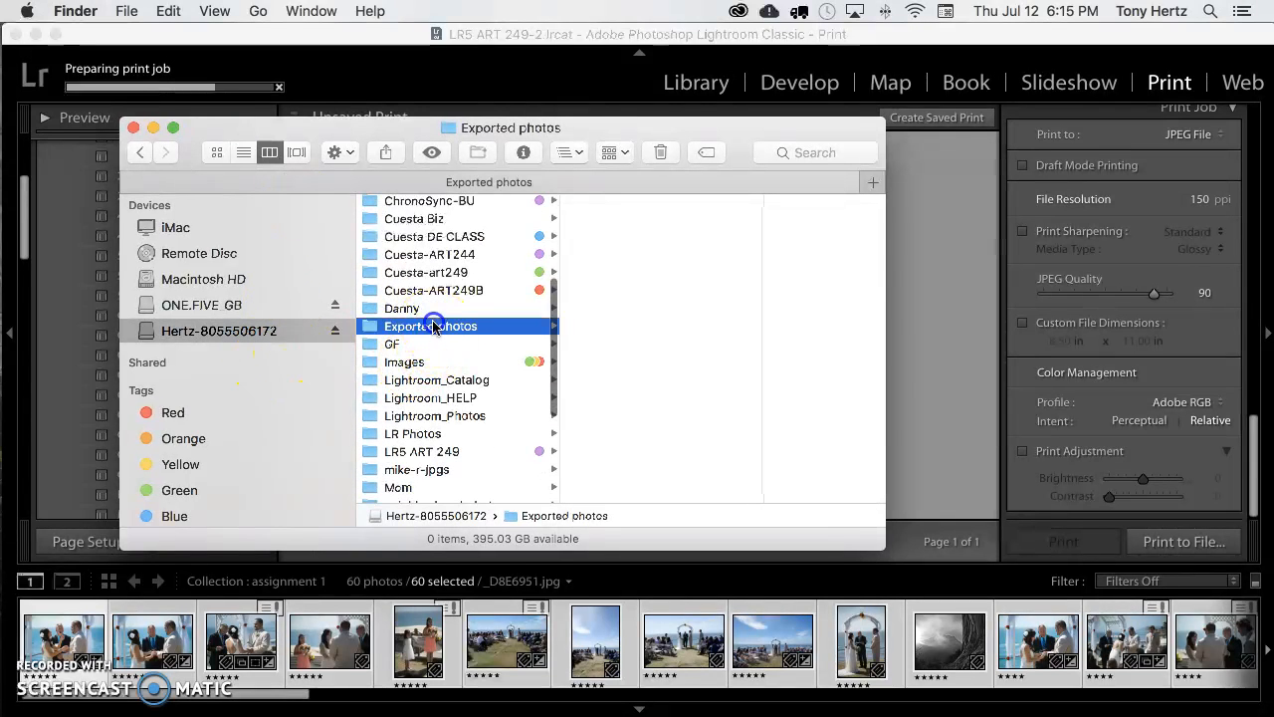
{"action": "left_click", "coordinate": [371, 327]}
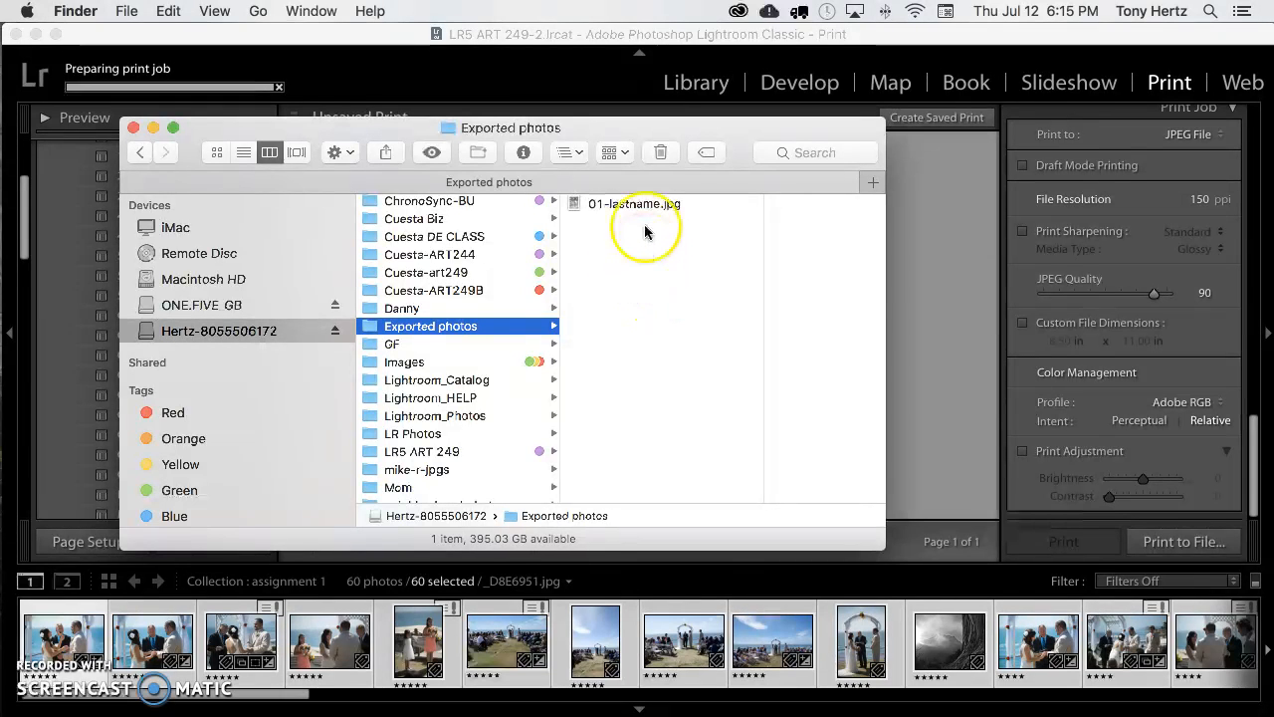
- Examine 01-lastname.jpg in a Quick Look preview to check the photos and captions, and close the preview
{"action": "left_click", "coordinate": [633, 205]}
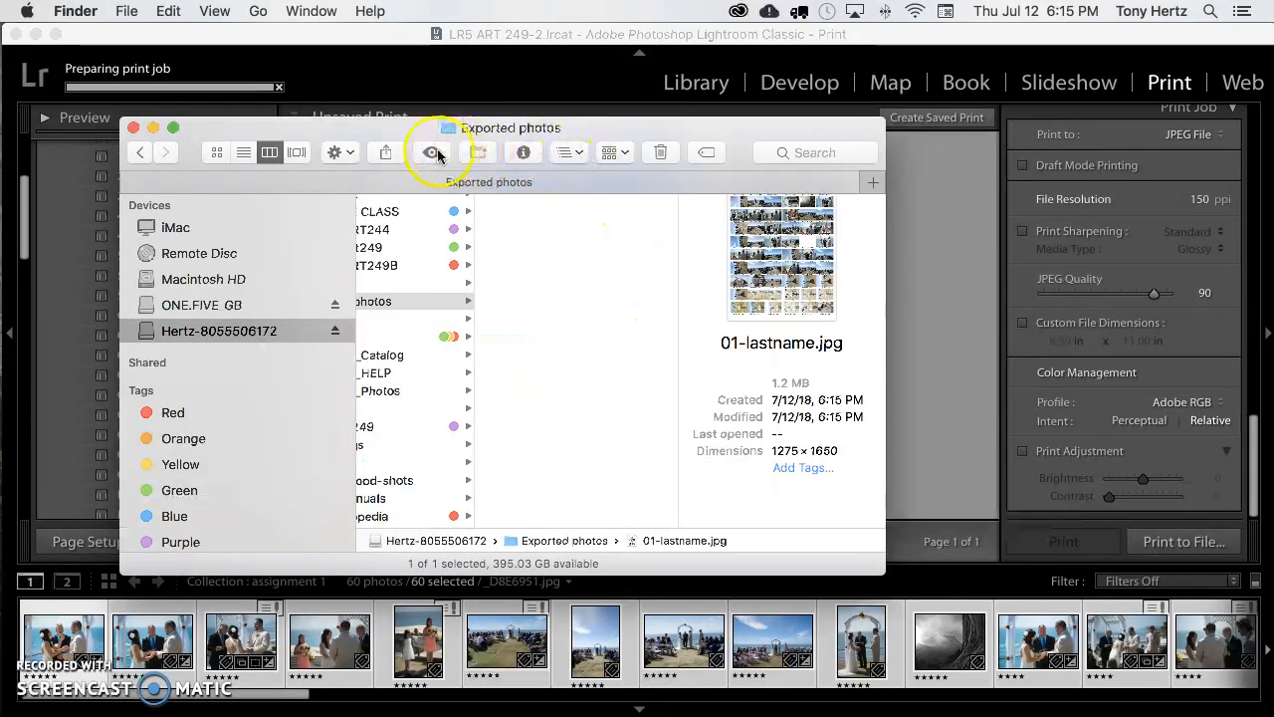
{"action": "left_click", "coordinate": [432, 152]}
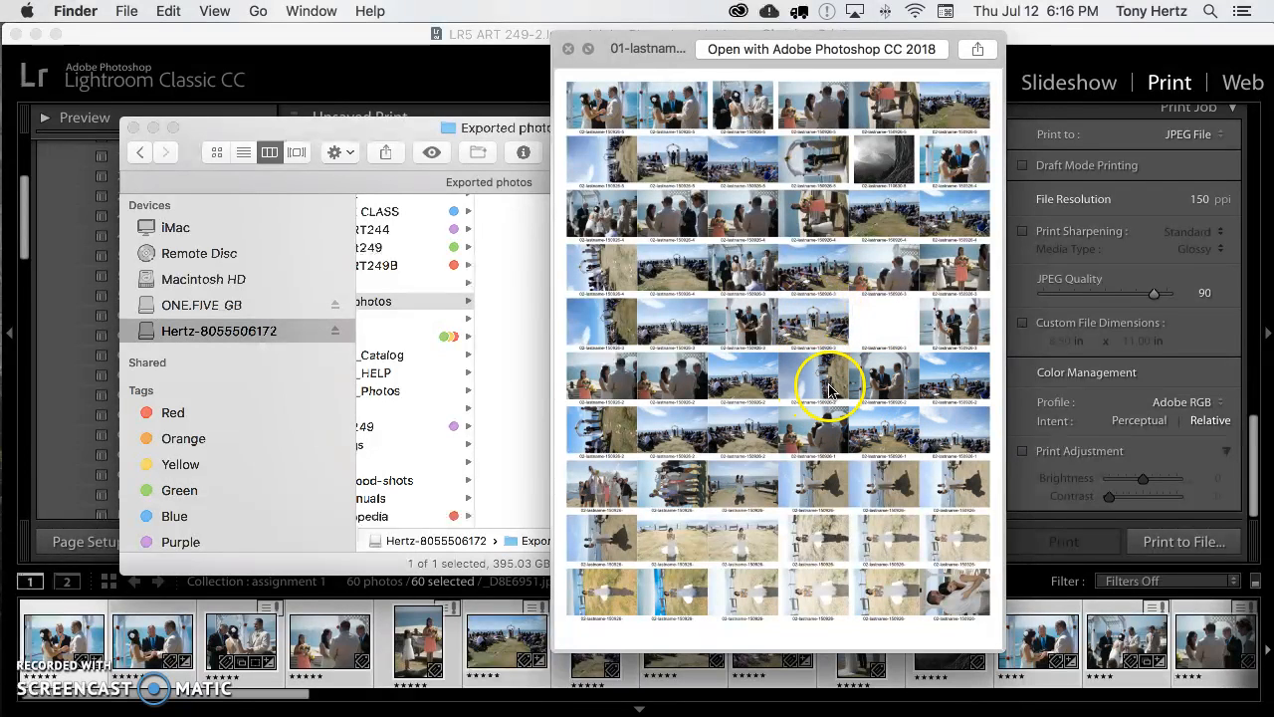
{"action": "left_click", "coordinate": [567, 50]}
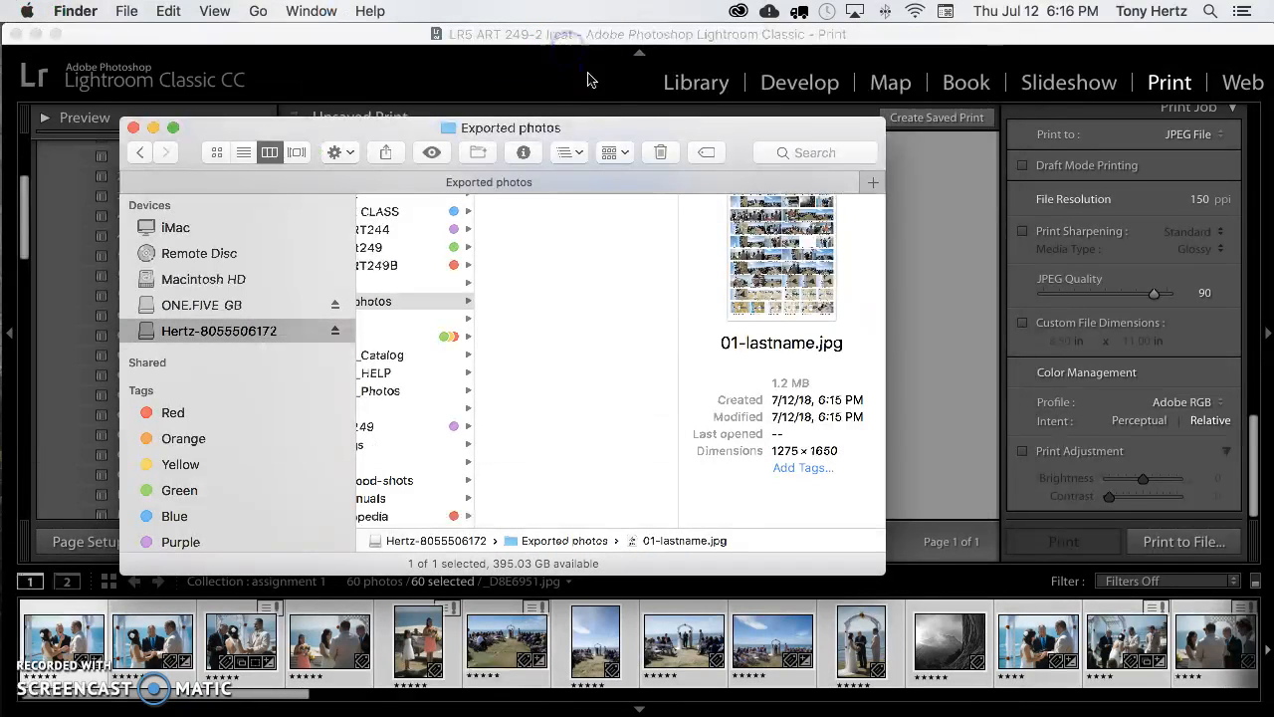